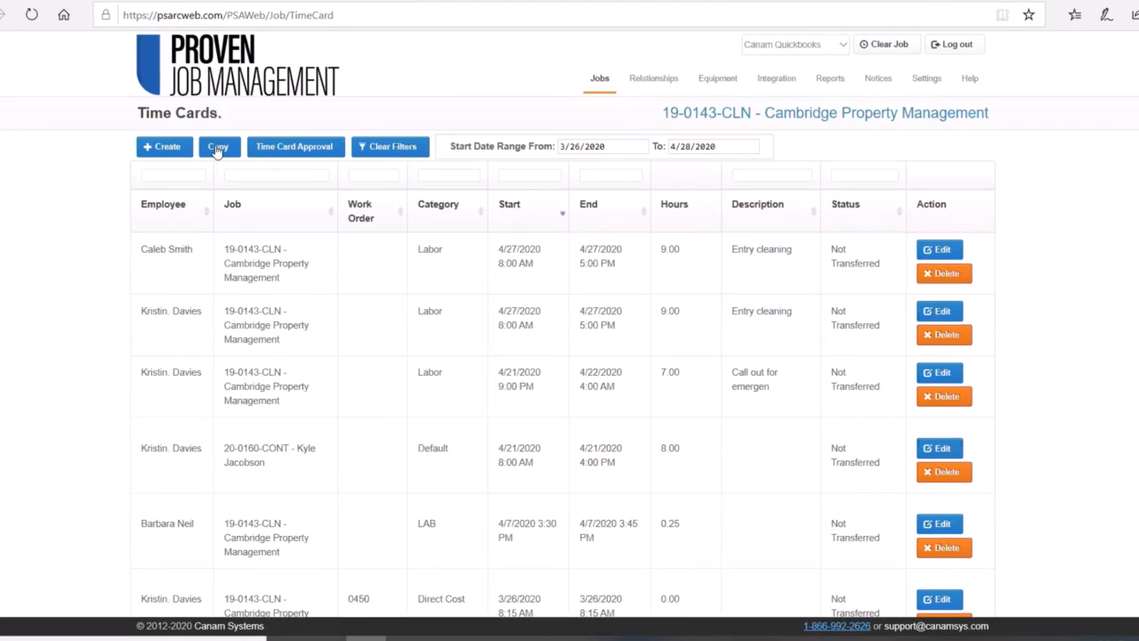
# Start copying time cards, choosing the employee of the first listed time card as the source and 4/27/2020 as the From Date.
pyautogui.click(217, 148)
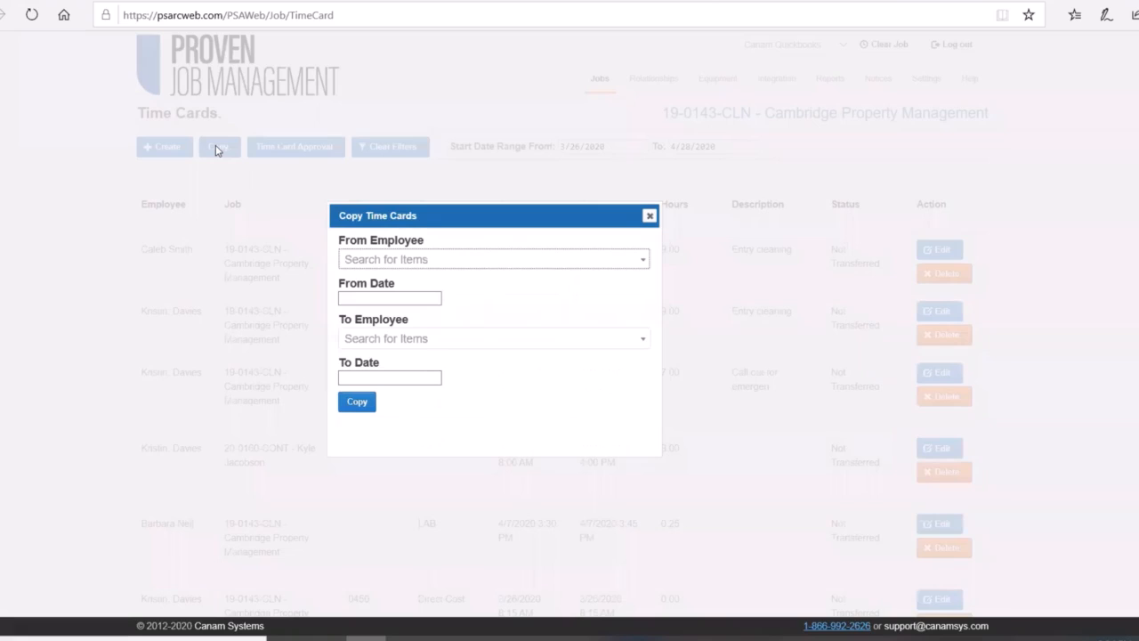
pyautogui.click(363, 259)
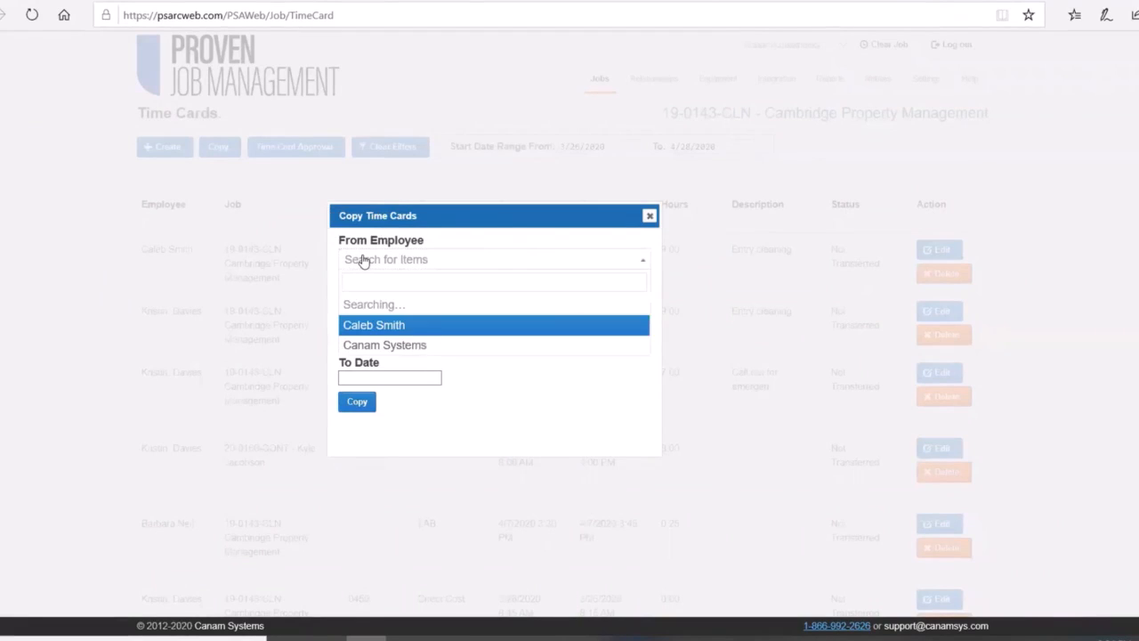
pyautogui.write('cal')
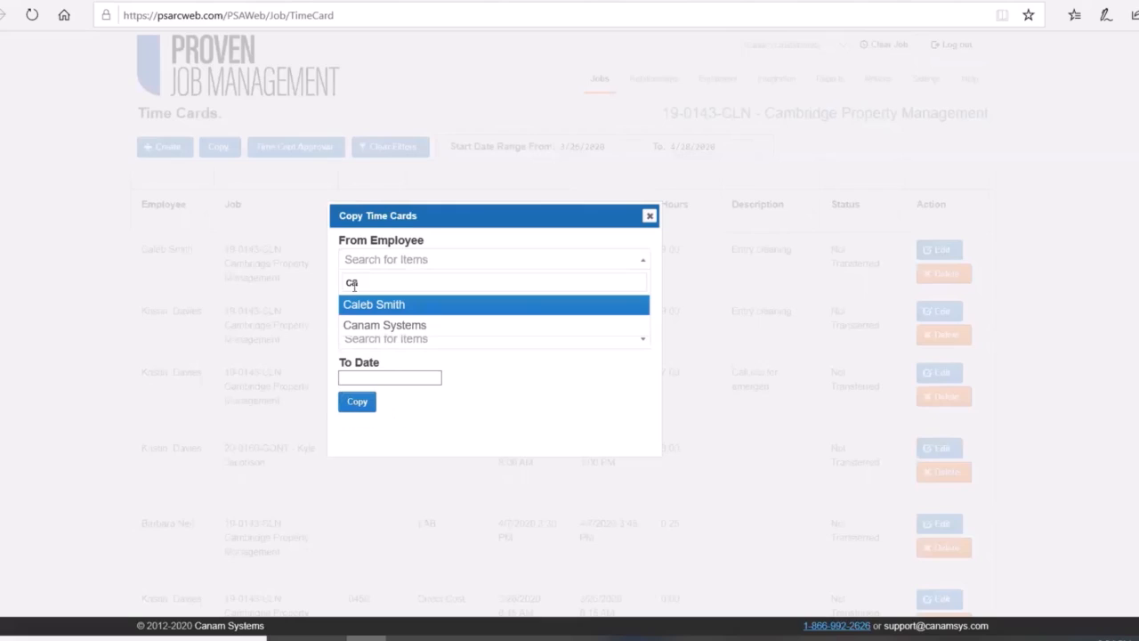
pyautogui.click(363, 303)
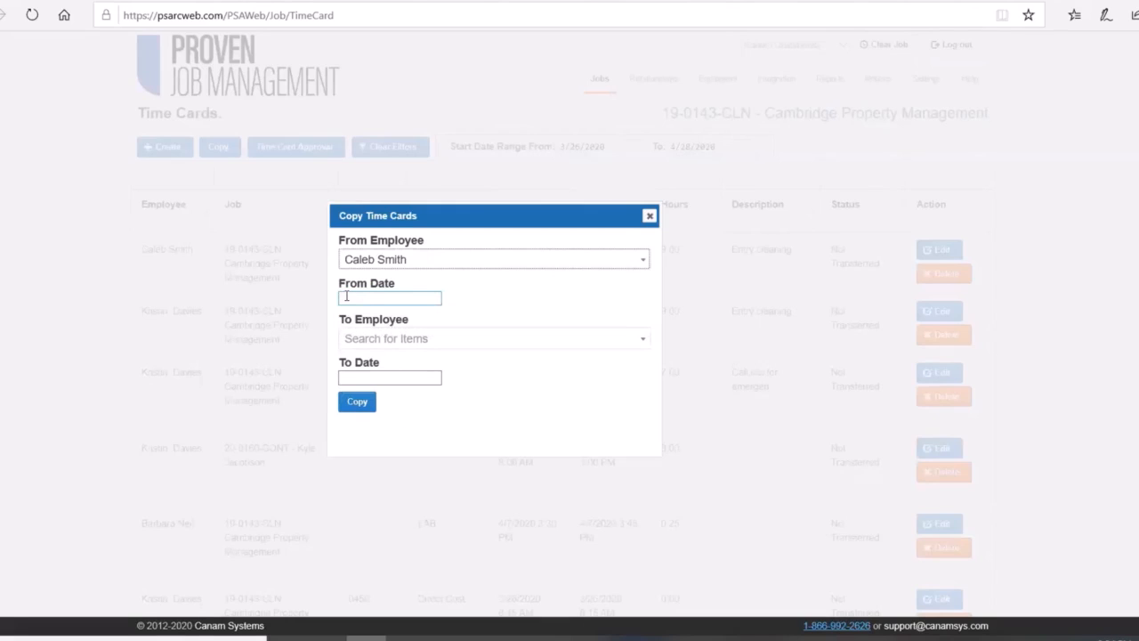
pyautogui.click(346, 296)
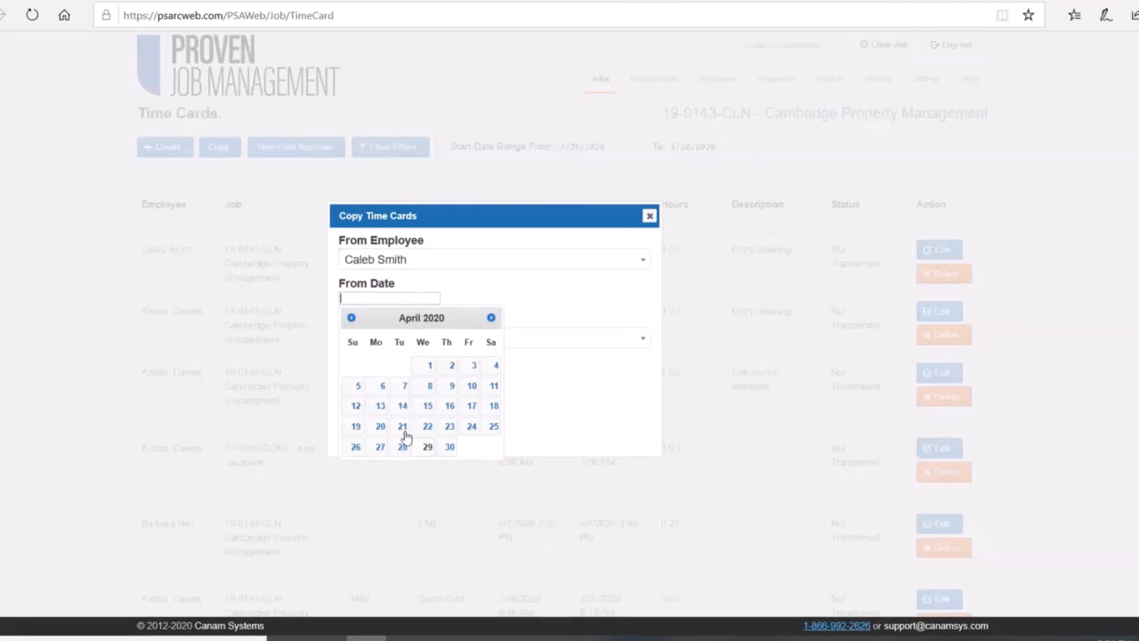
pyautogui.click(377, 446)
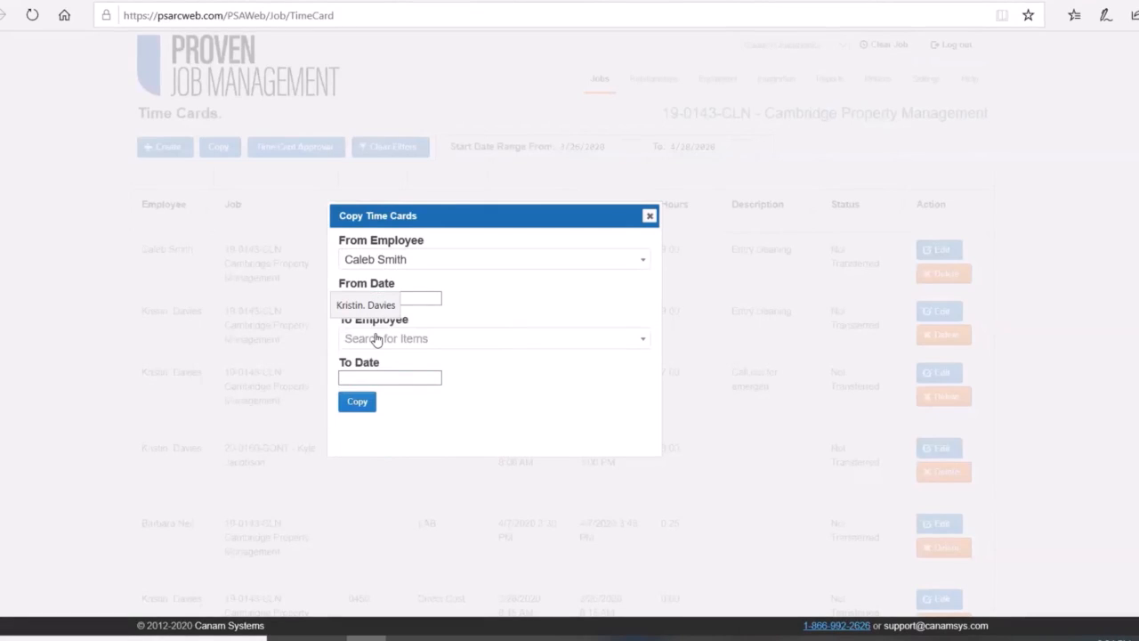
# Copy the time cards to the third employee in the list with To Date 4/27/2020, and close the copy dialog.
pyautogui.click(377, 339)
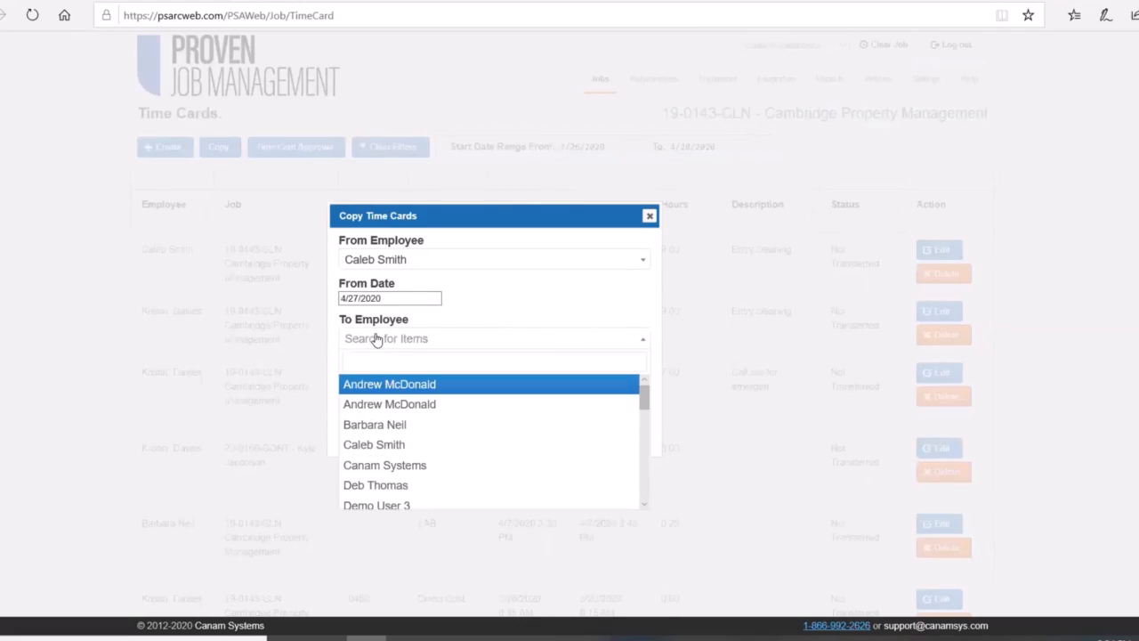
pyautogui.click(383, 425)
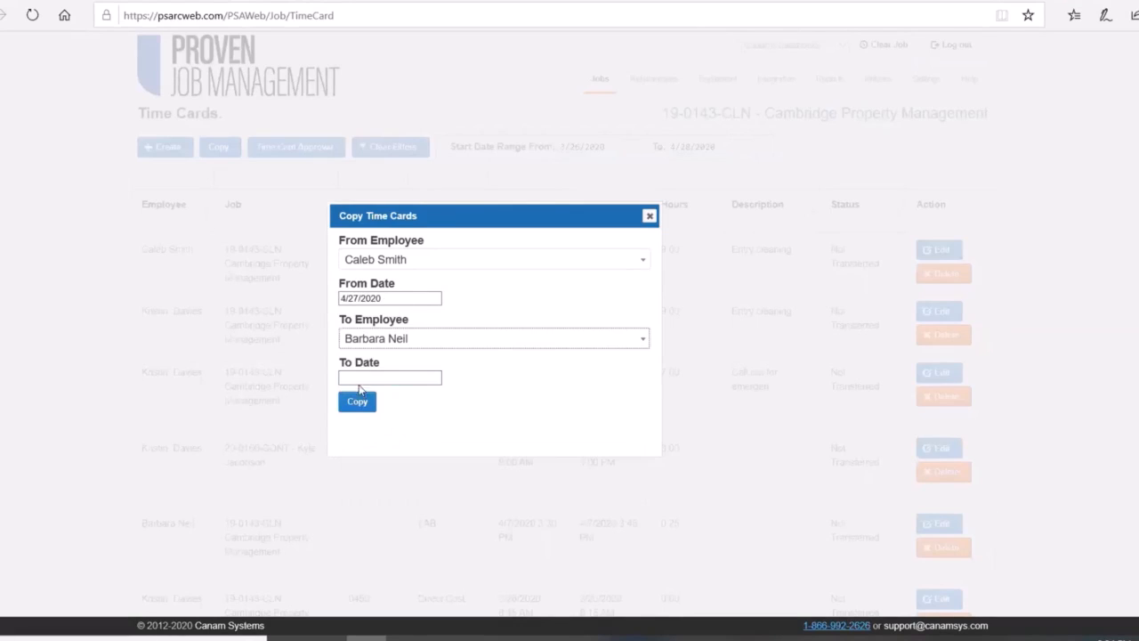
pyautogui.click(361, 378)
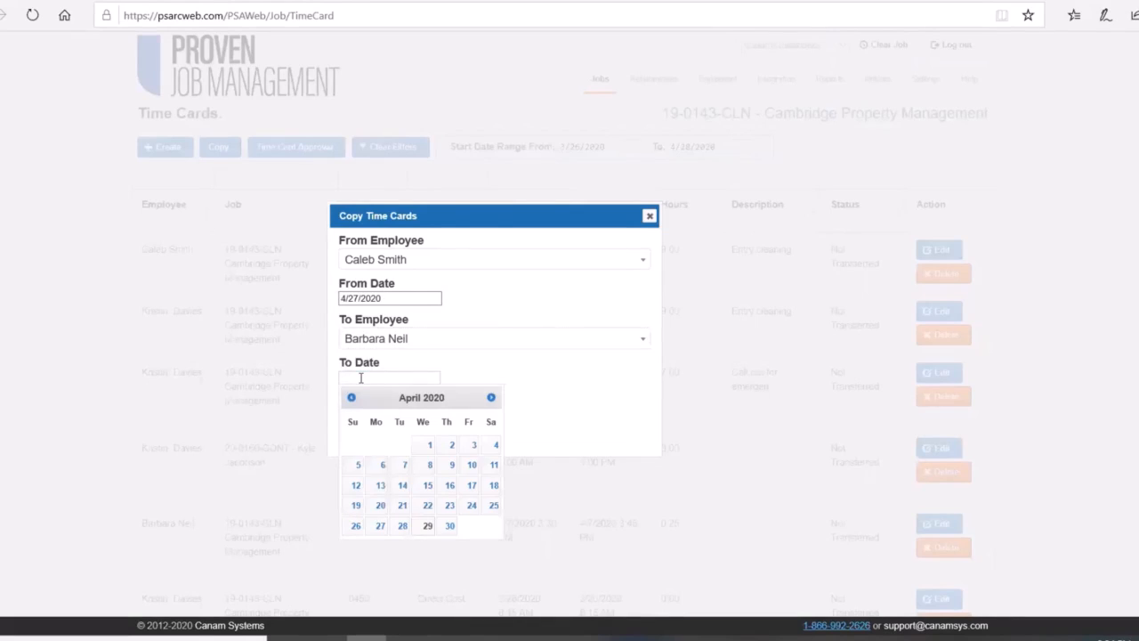
pyautogui.click(376, 526)
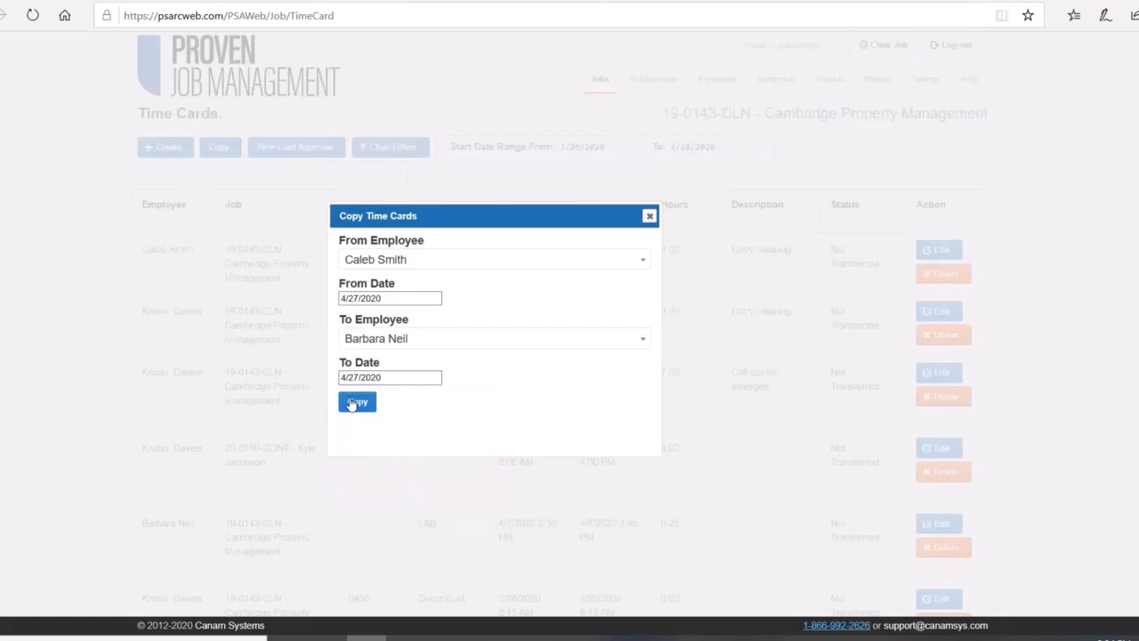
pyautogui.click(357, 402)
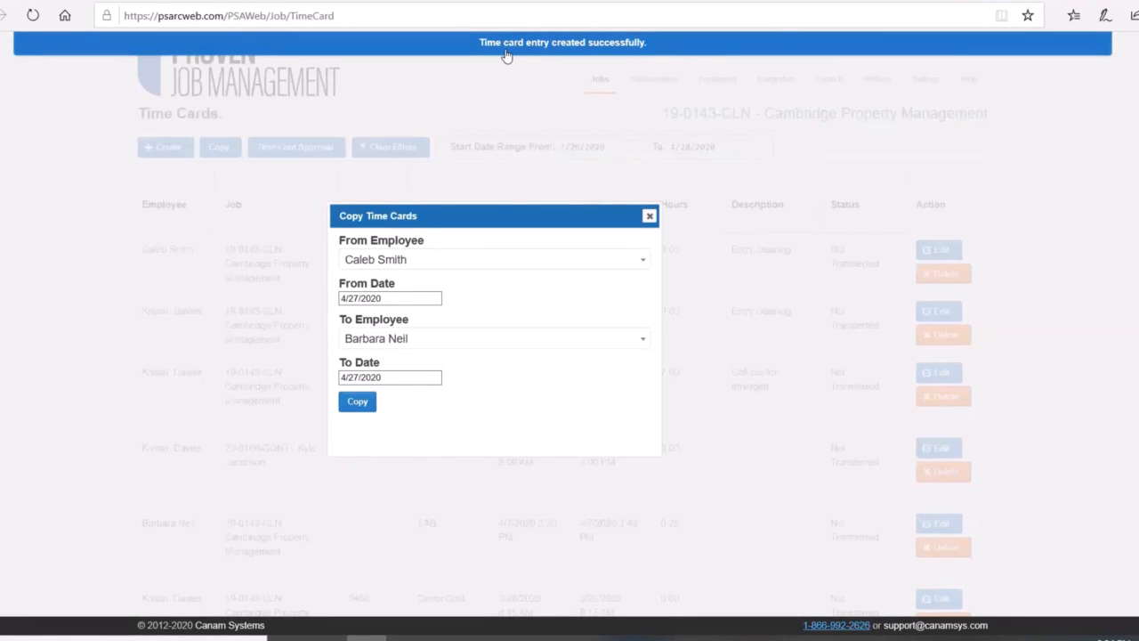
pyautogui.click(649, 218)
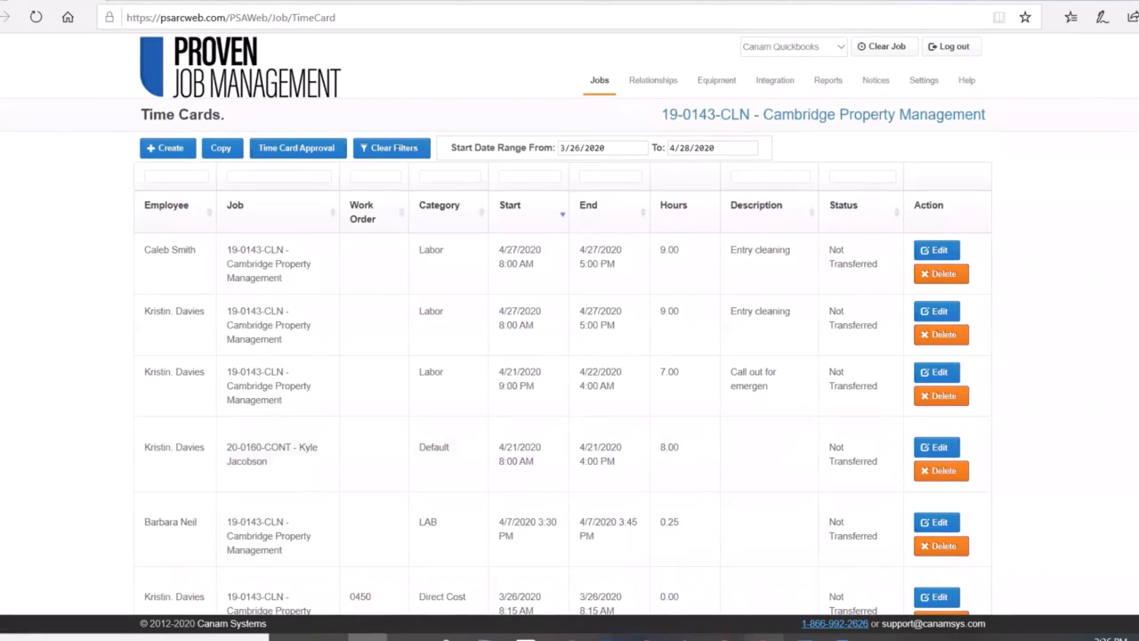
# Switch to the other browser window showing Time Card Approval and load the time cards for the date range already set.
pyautogui.click(763, 638)
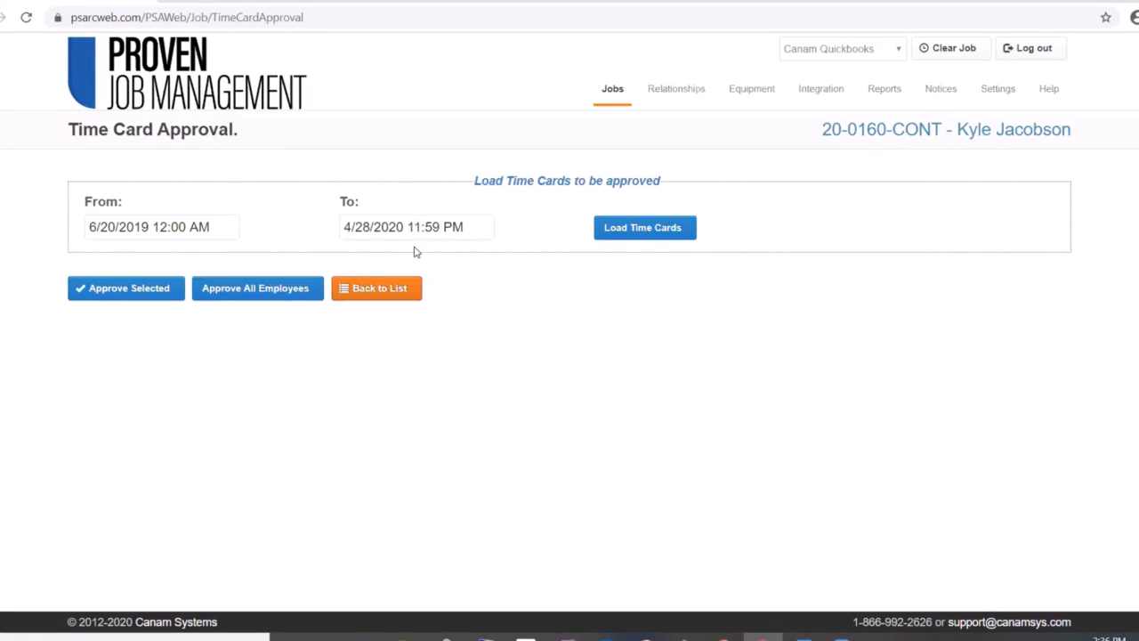
pyautogui.click(638, 234)
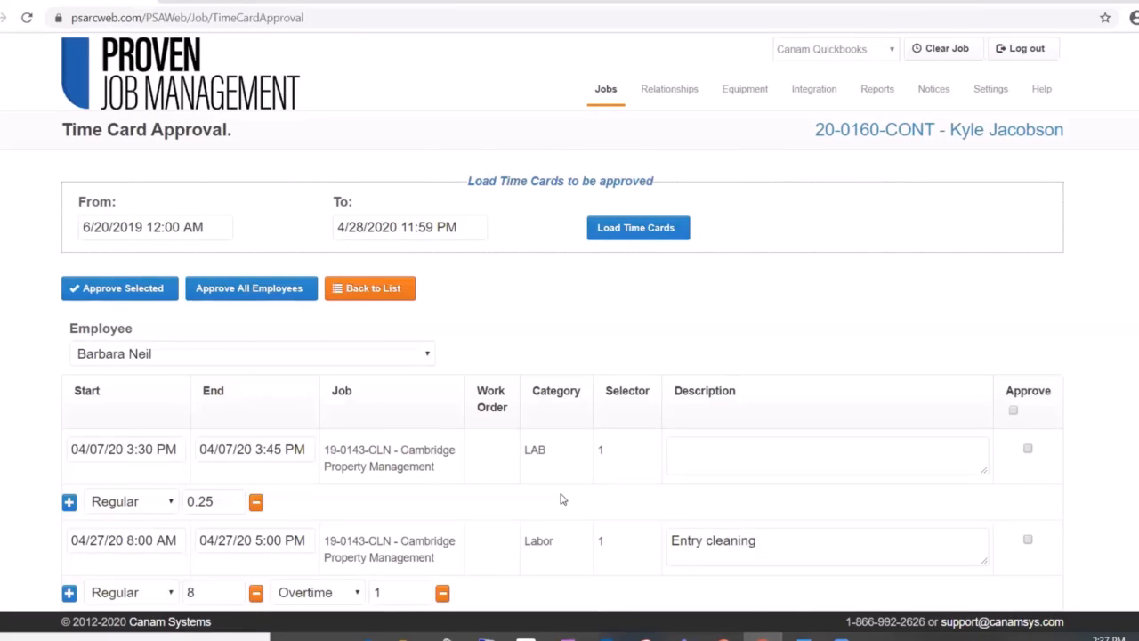
pyautogui.scroll(-1, 561, 499)
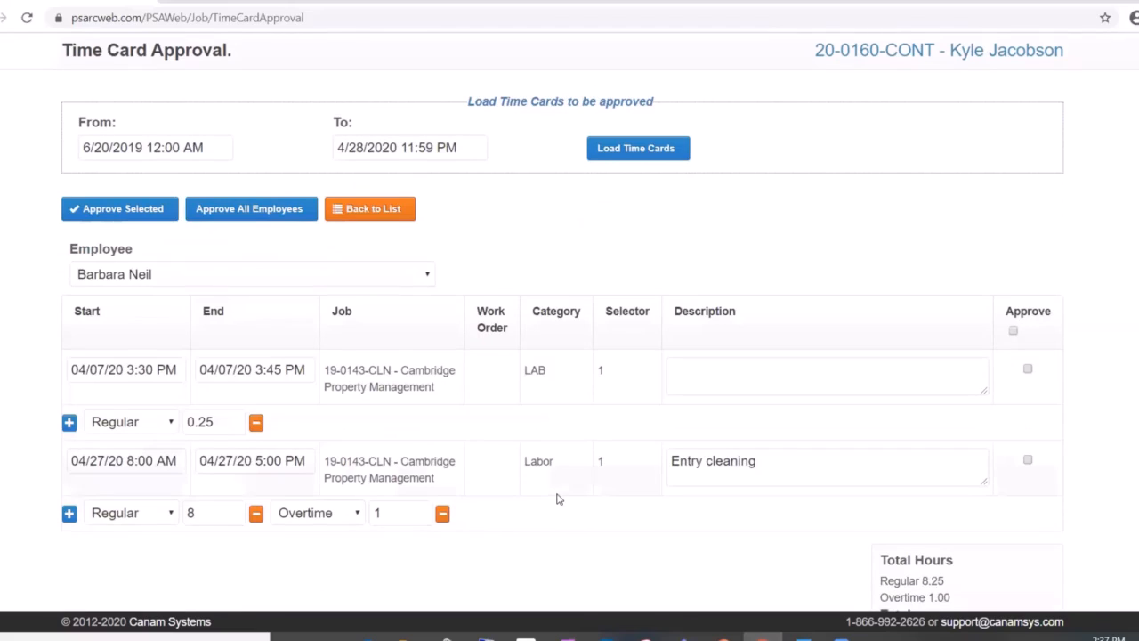
# Give the employee's 04/07/20 time card the description "Approved" and mark both of the employee's time cards for approval.
pyautogui.click(691, 365)
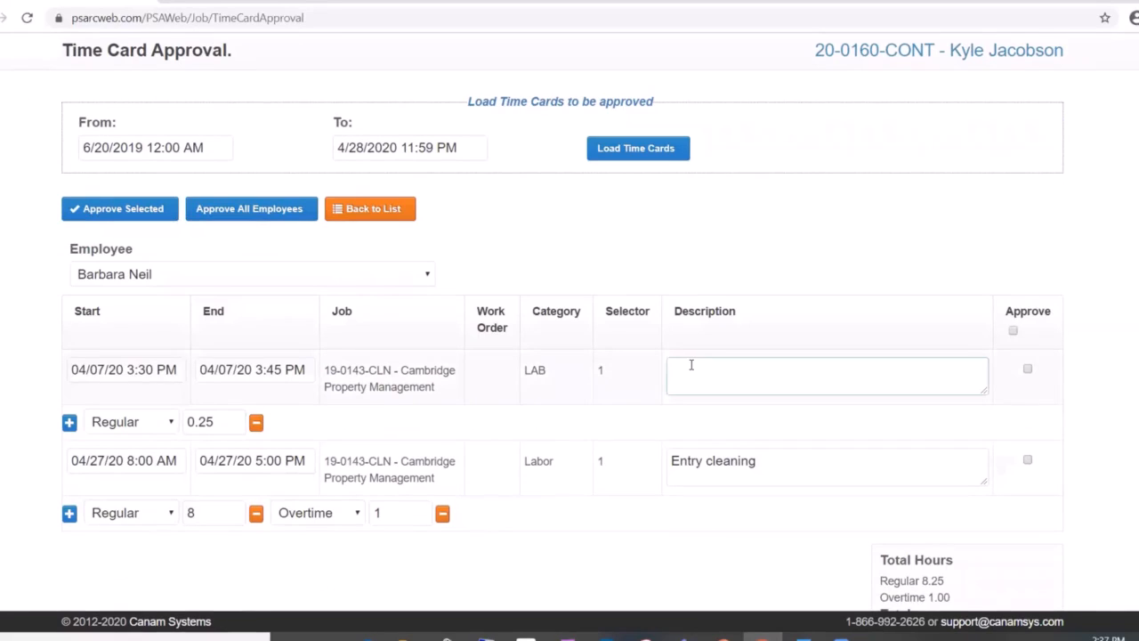
pyautogui.write('Approved')
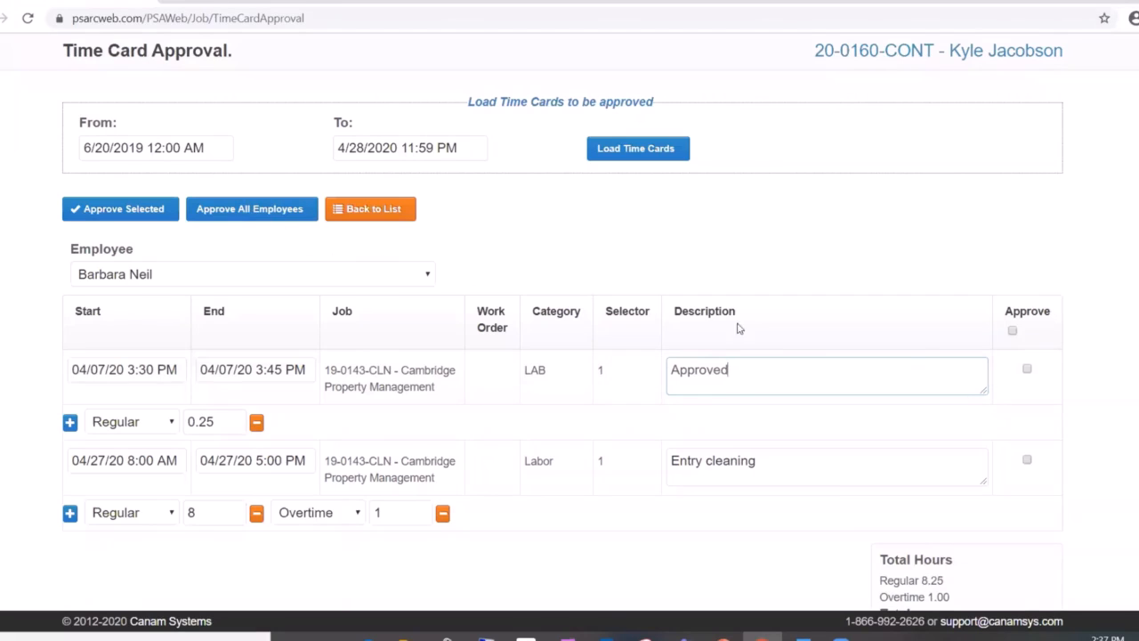
pyautogui.click(1027, 371)
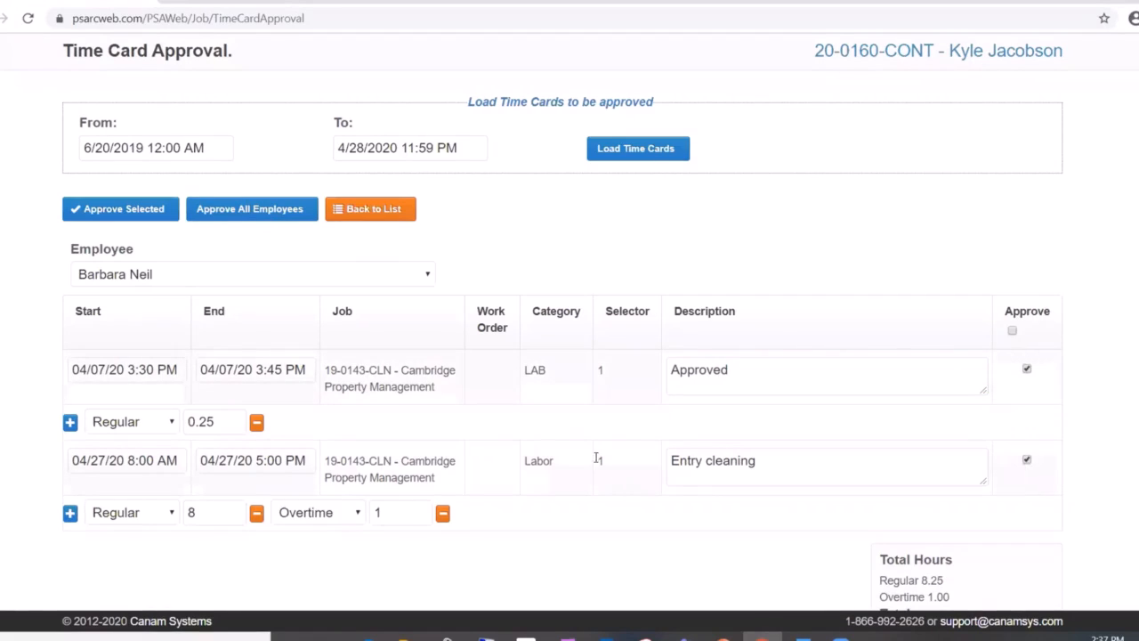
# Show the fifth listed employee's time cards, mark them all for approval, and approve the selected time cards.
pyautogui.click(428, 275)
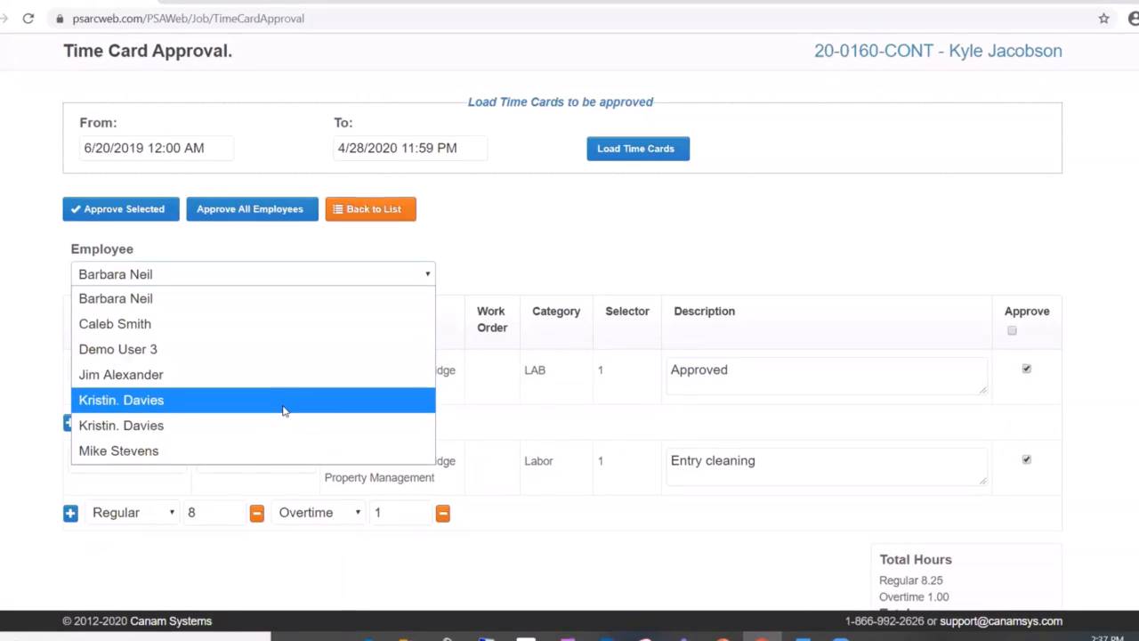
pyautogui.click(283, 408)
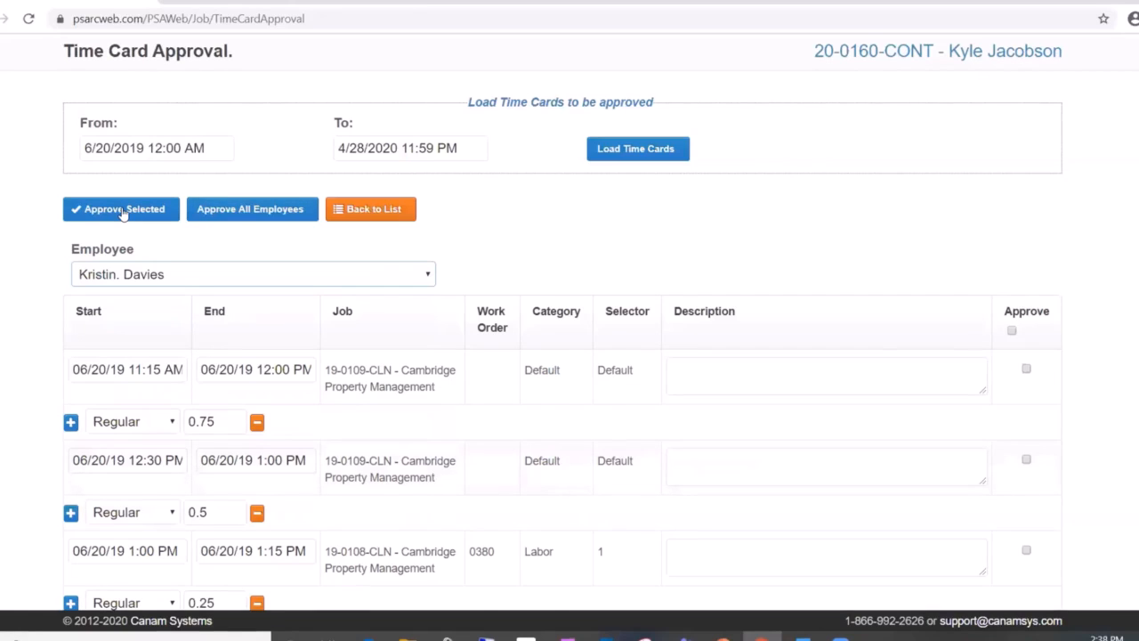
pyautogui.click(247, 213)
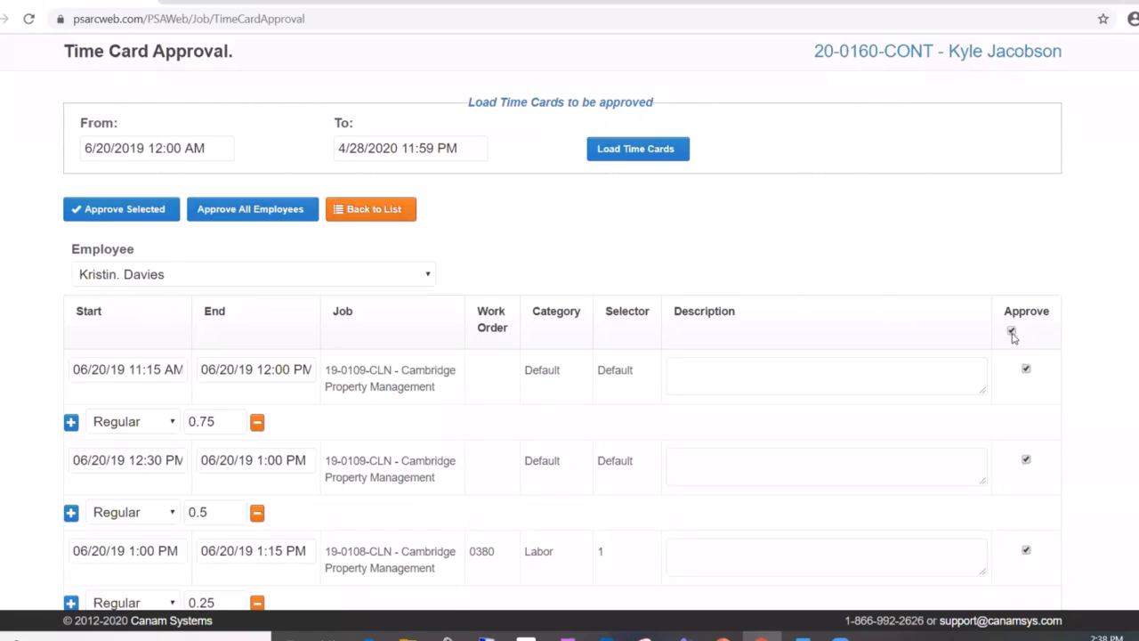
pyautogui.click(1027, 551)
pyautogui.click(102, 210)
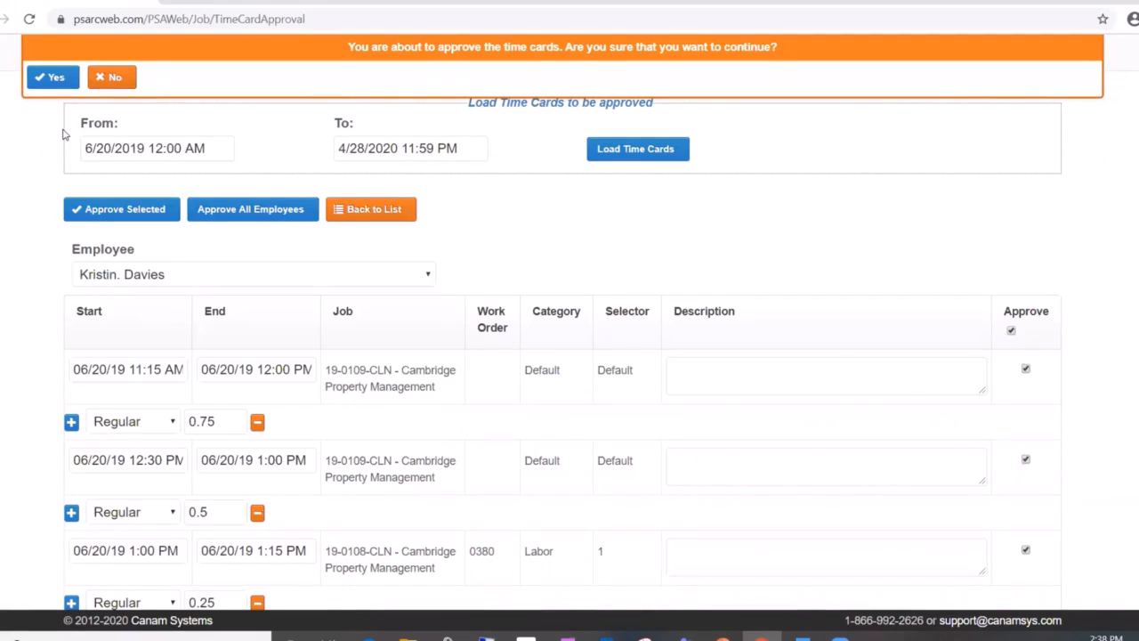
pyautogui.click(52, 77)
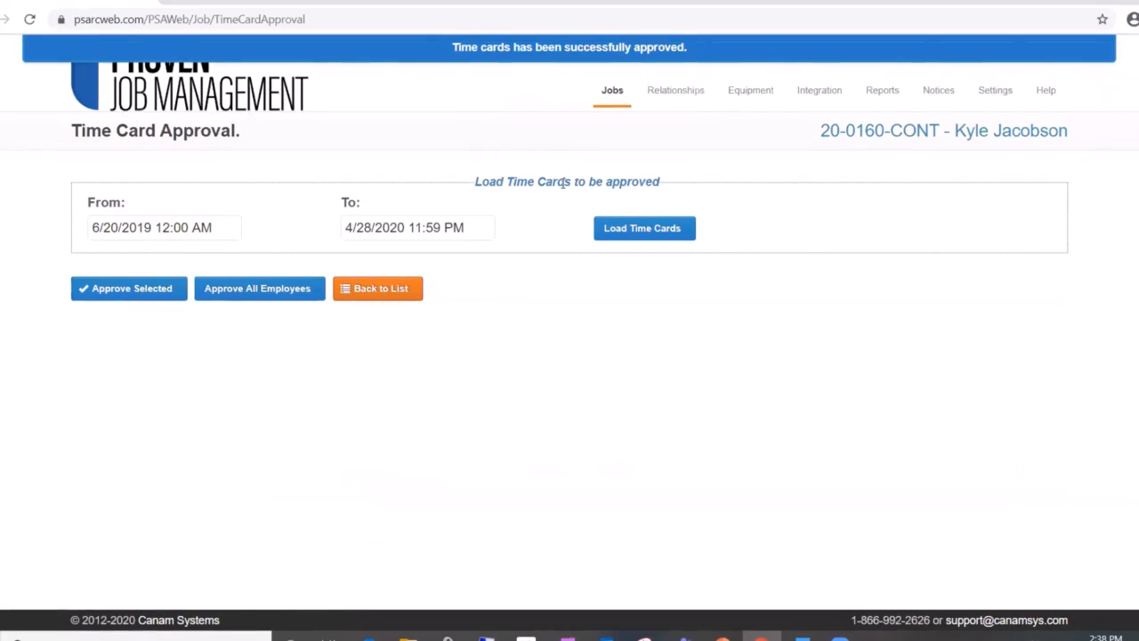
# Open the Time Cards list and set its start date range to begin on 2020-02-01.
pyautogui.click(611, 92)
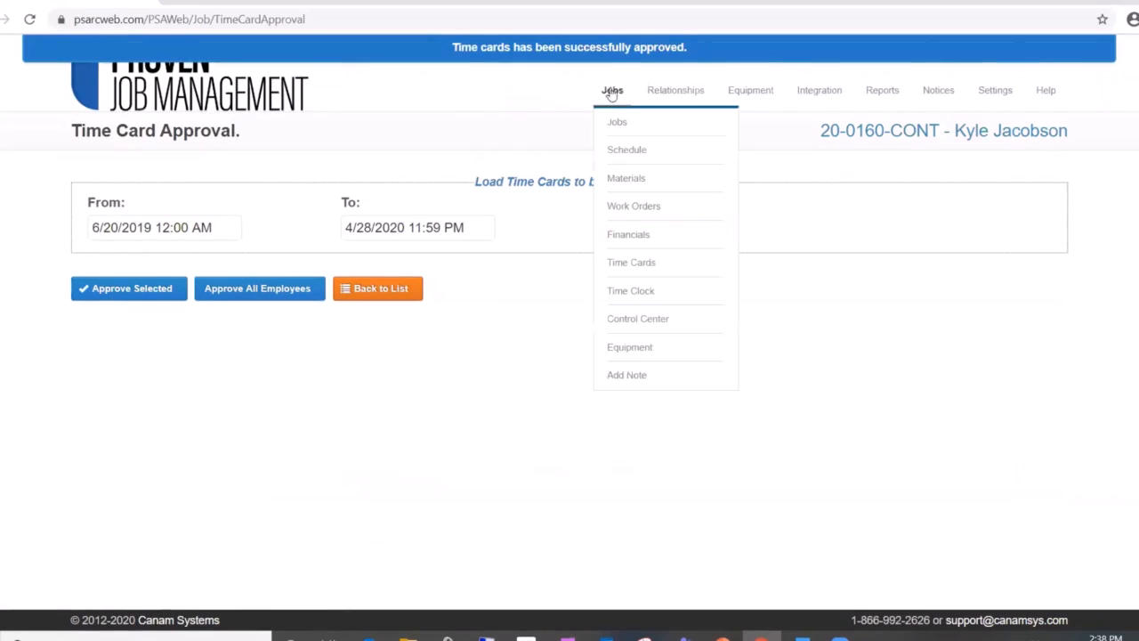
pyautogui.click(626, 264)
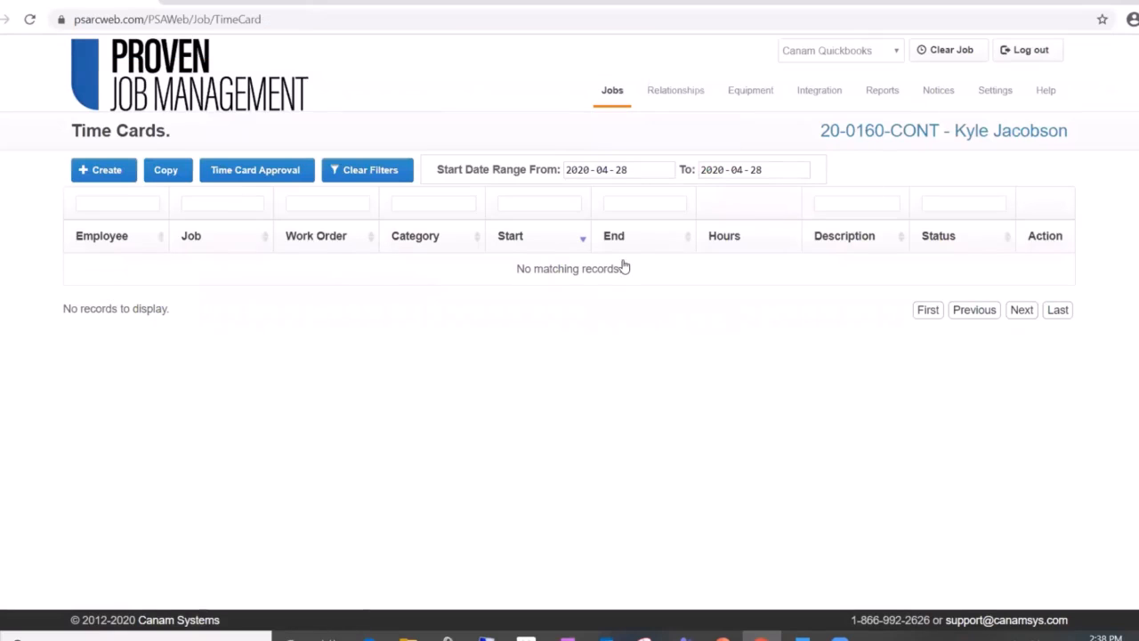
pyautogui.click(667, 174)
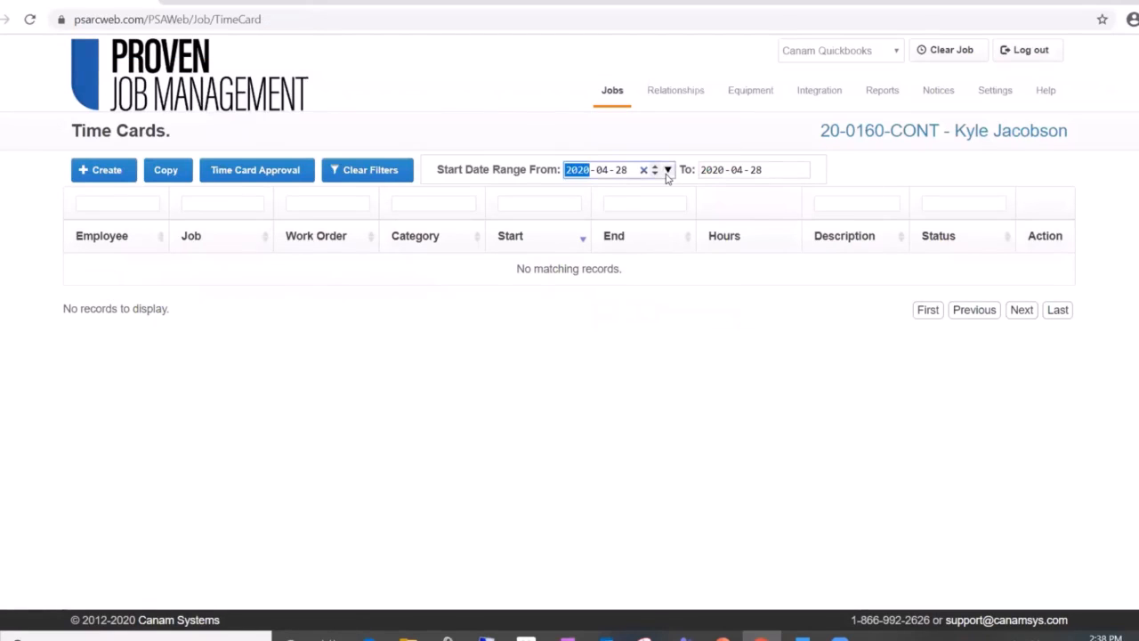
pyautogui.click(667, 170)
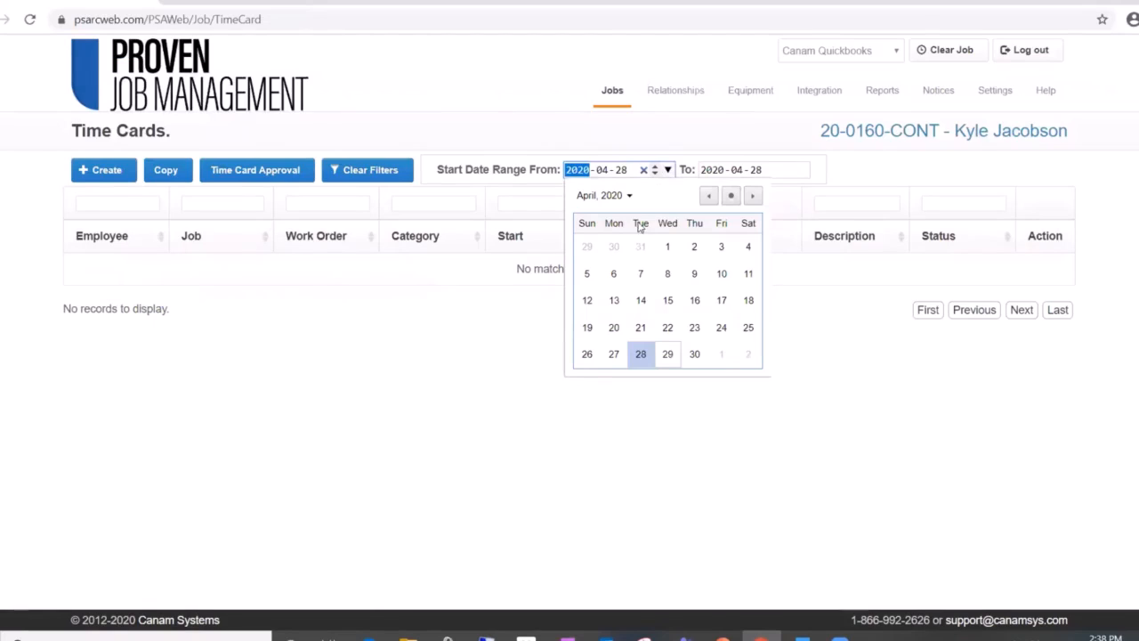
pyautogui.click(709, 196)
pyautogui.click(708, 196)
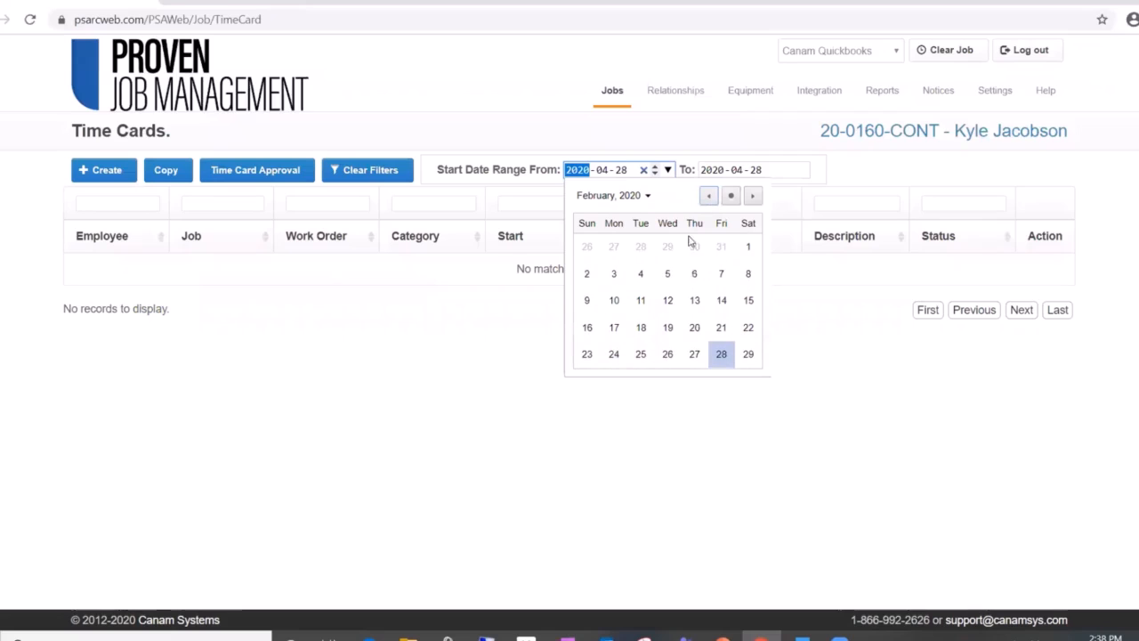
pyautogui.click(749, 247)
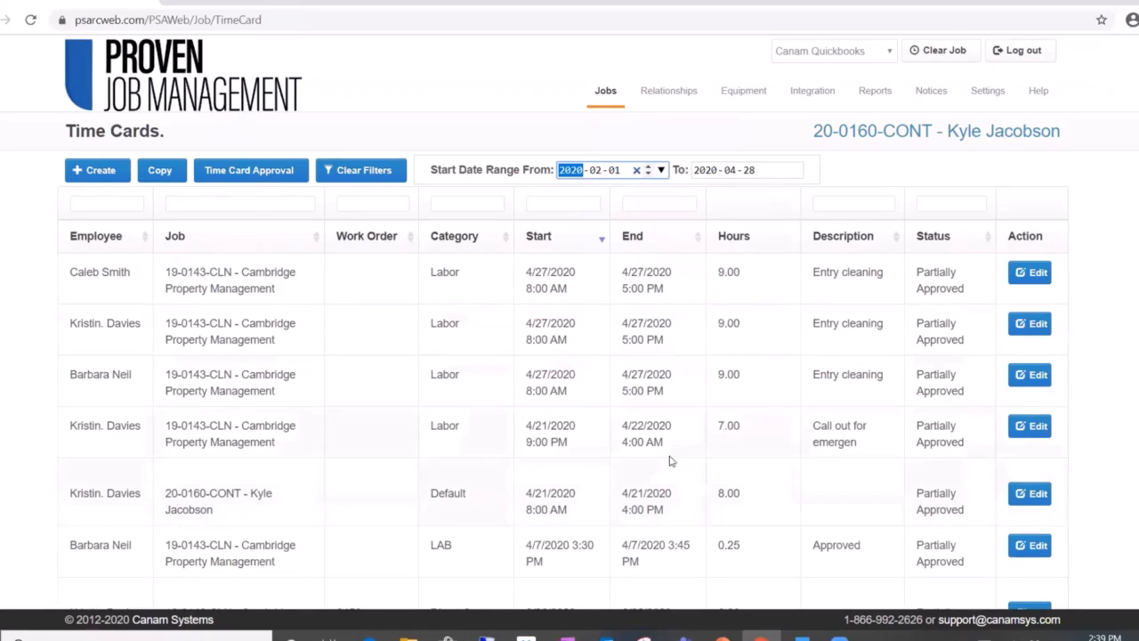
# Switch back to the first browser window, refresh its time cards list, and open Time Card Approval.
pyautogui.click(369, 636)
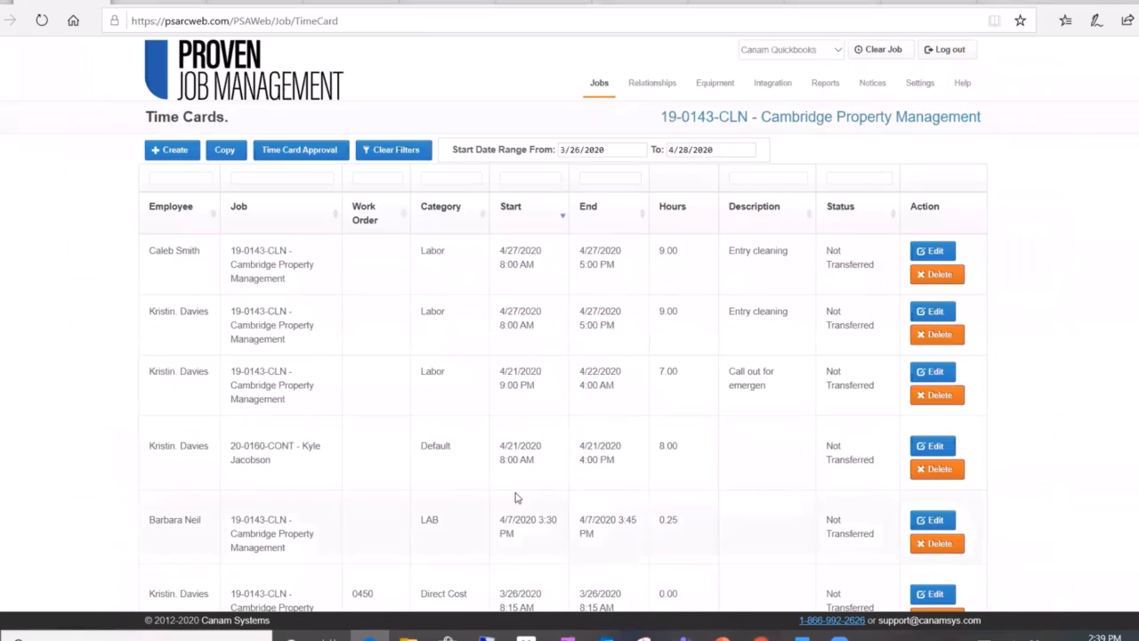
pyautogui.click(41, 21)
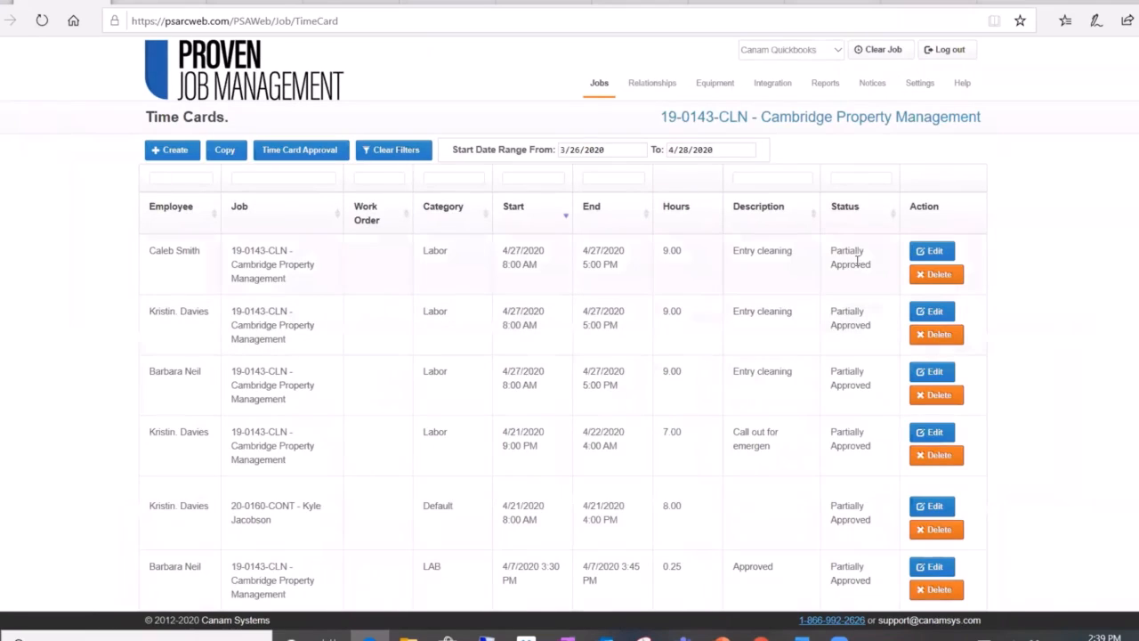
pyautogui.click(289, 152)
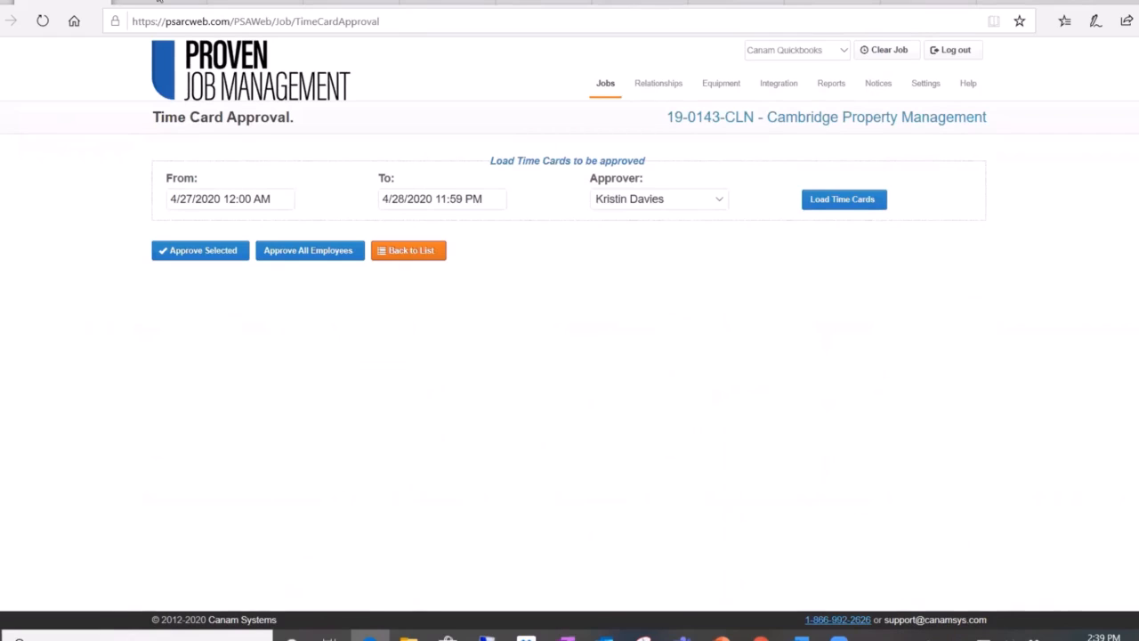
# Review the company's Time Card Rules, examining the available choices for time clock rounding and the time card period.
pyautogui.click(238, 2)
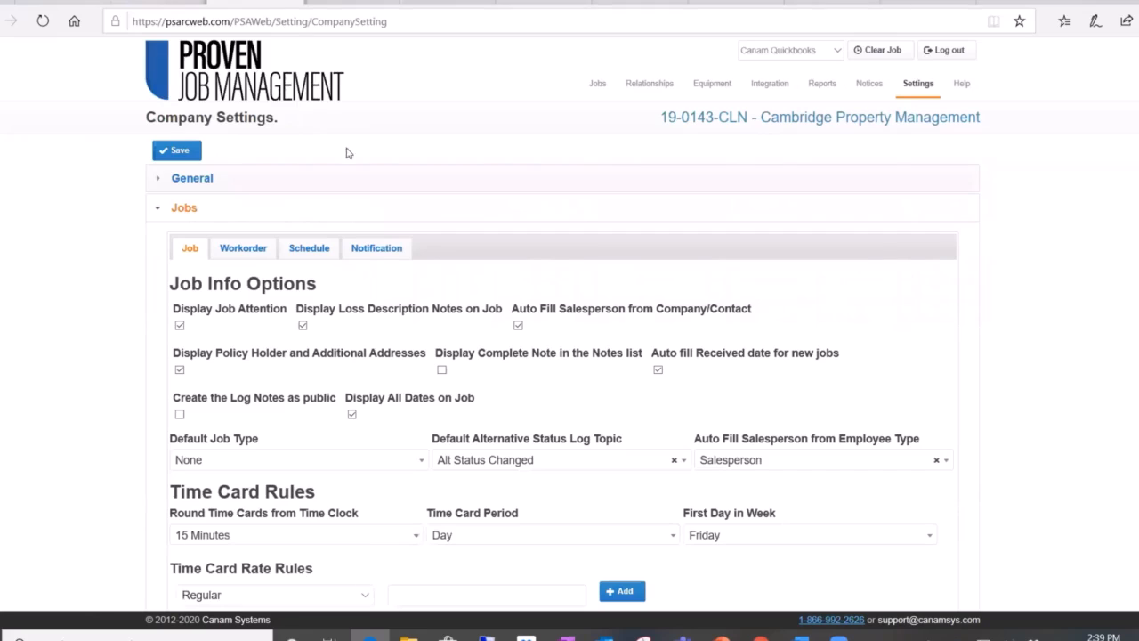
pyautogui.scroll(-4, 584, 407)
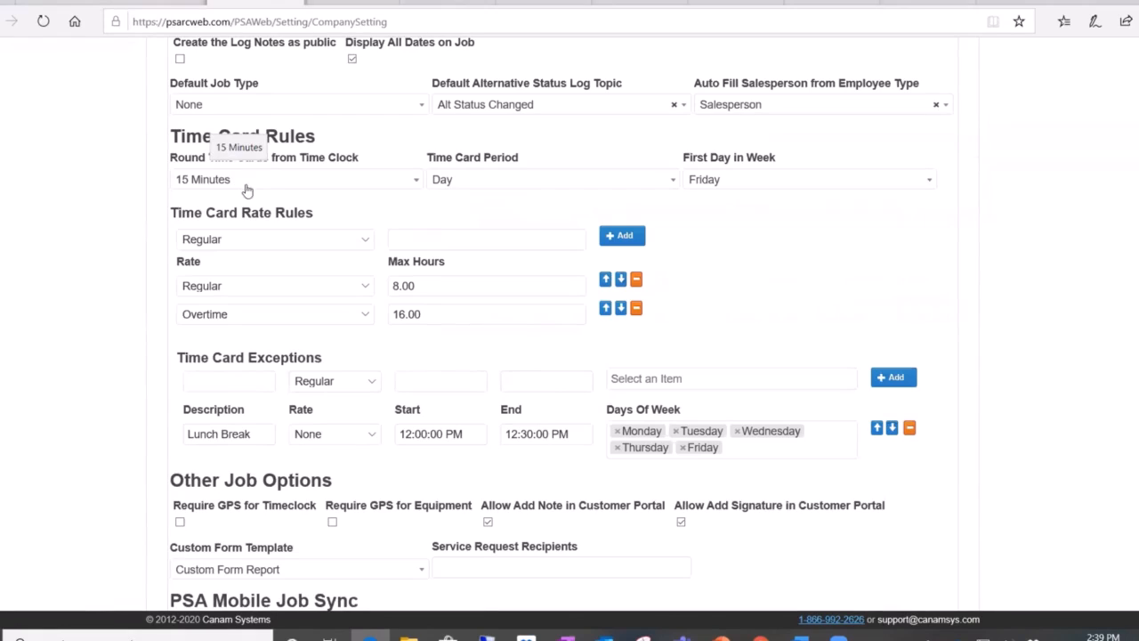
pyautogui.click(419, 182)
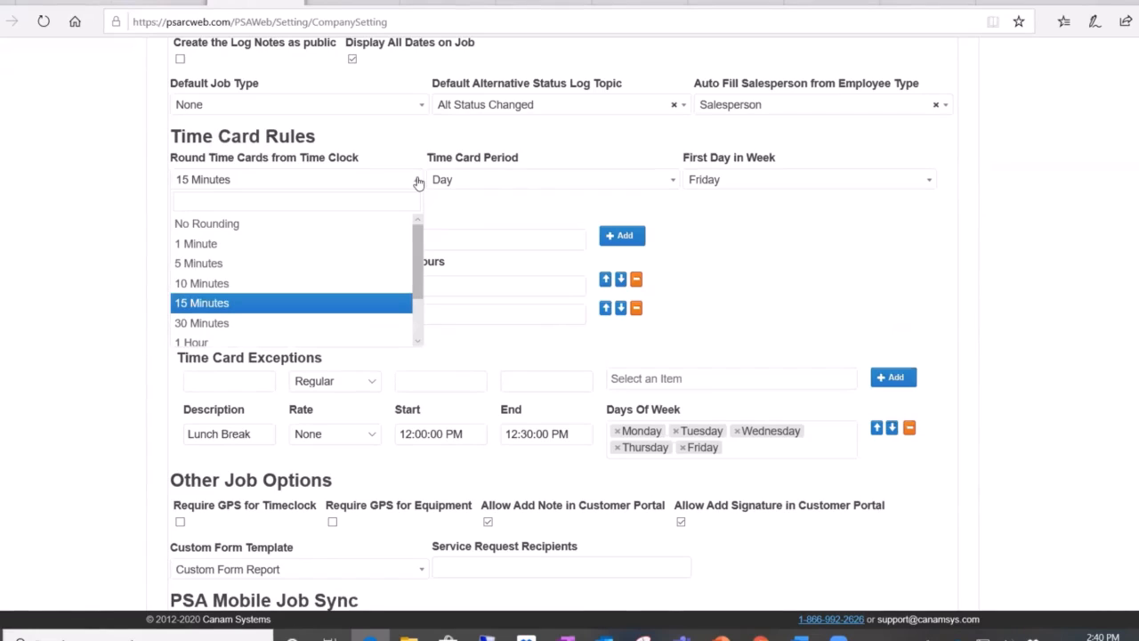
pyautogui.click(480, 202)
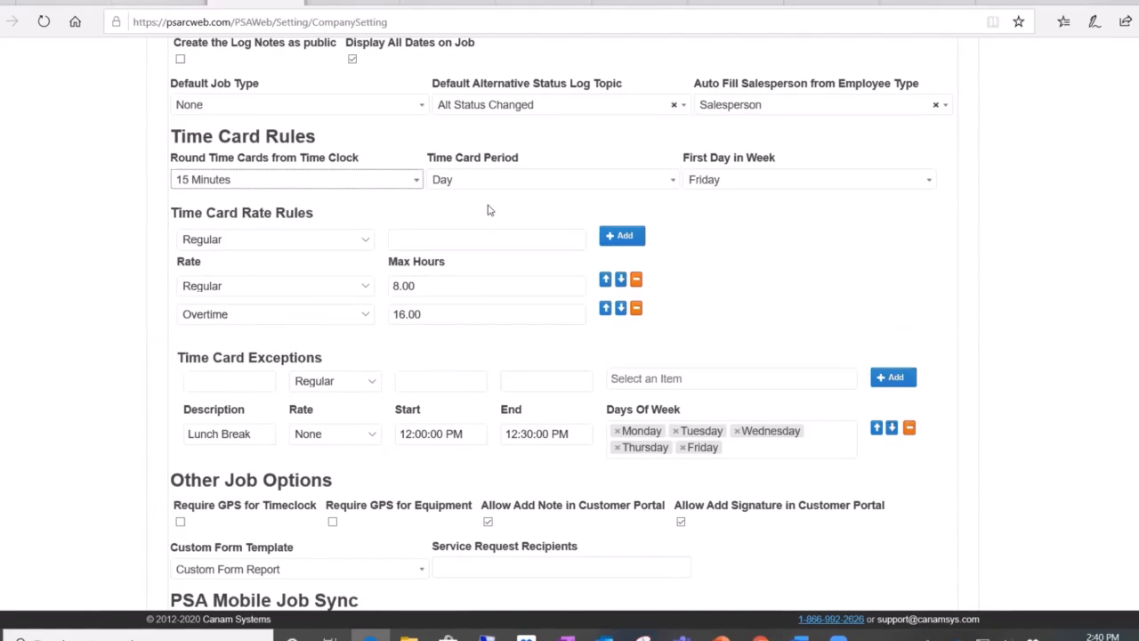
pyautogui.click(672, 185)
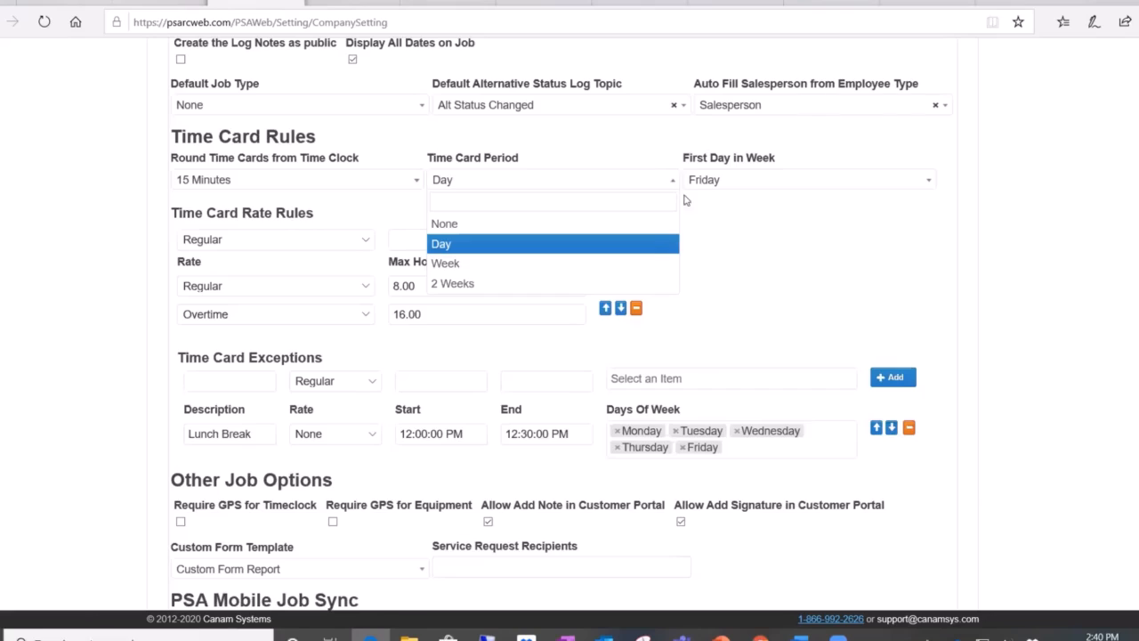
pyautogui.click(717, 226)
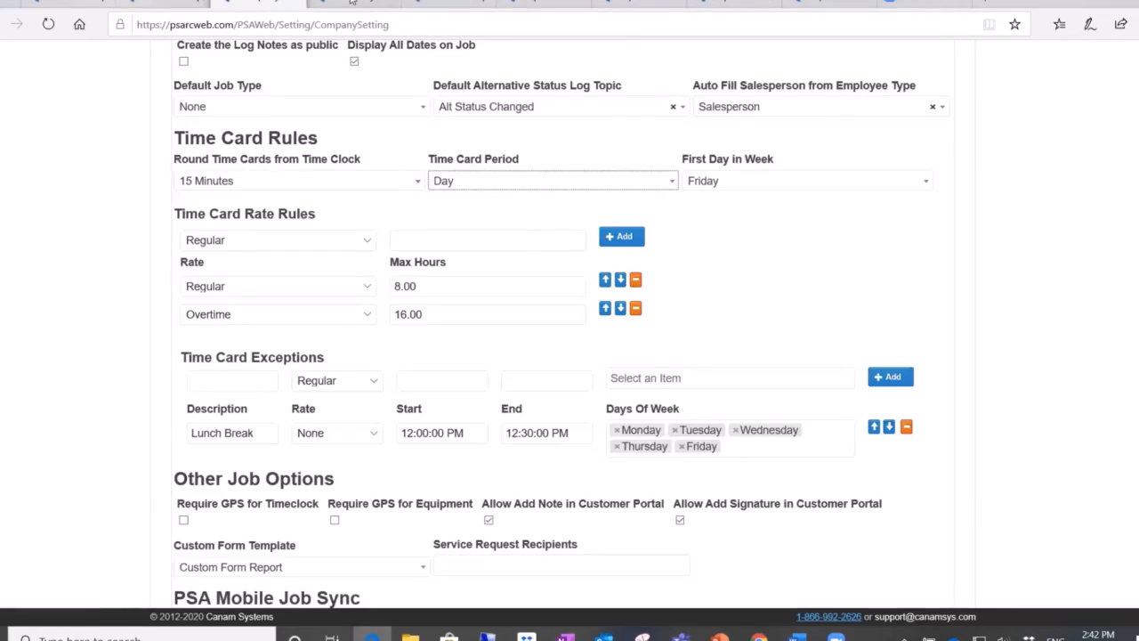
# Open the Time Card Approval Setup from the second company settings page's job options.
pyautogui.click(352, 2)
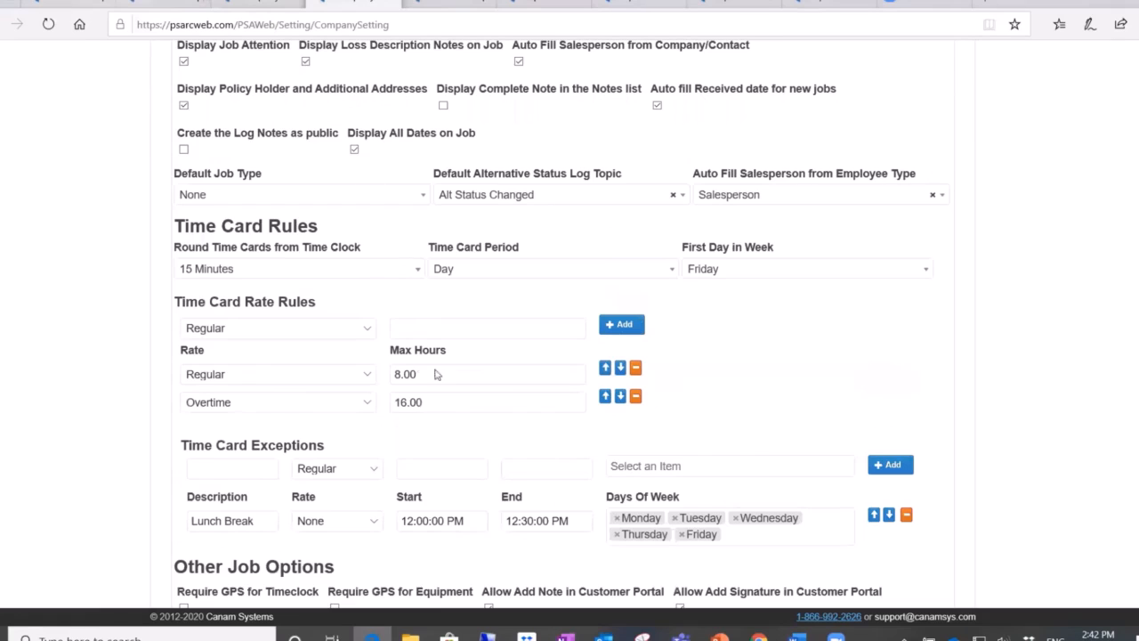
pyautogui.scroll(-6, 446, 390)
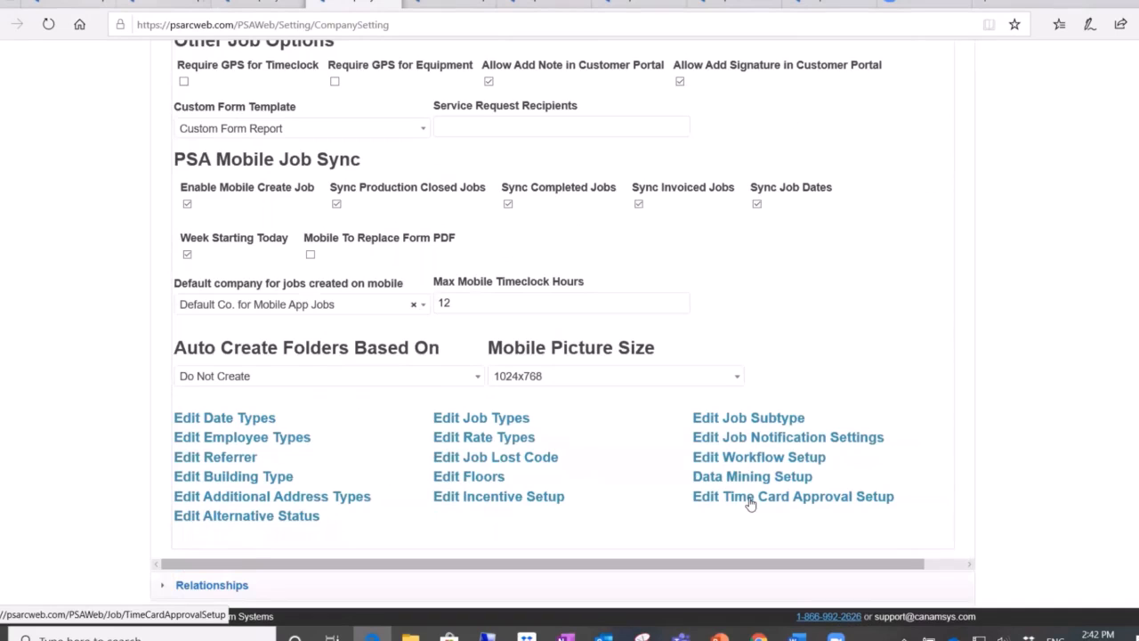
pyautogui.click(751, 496)
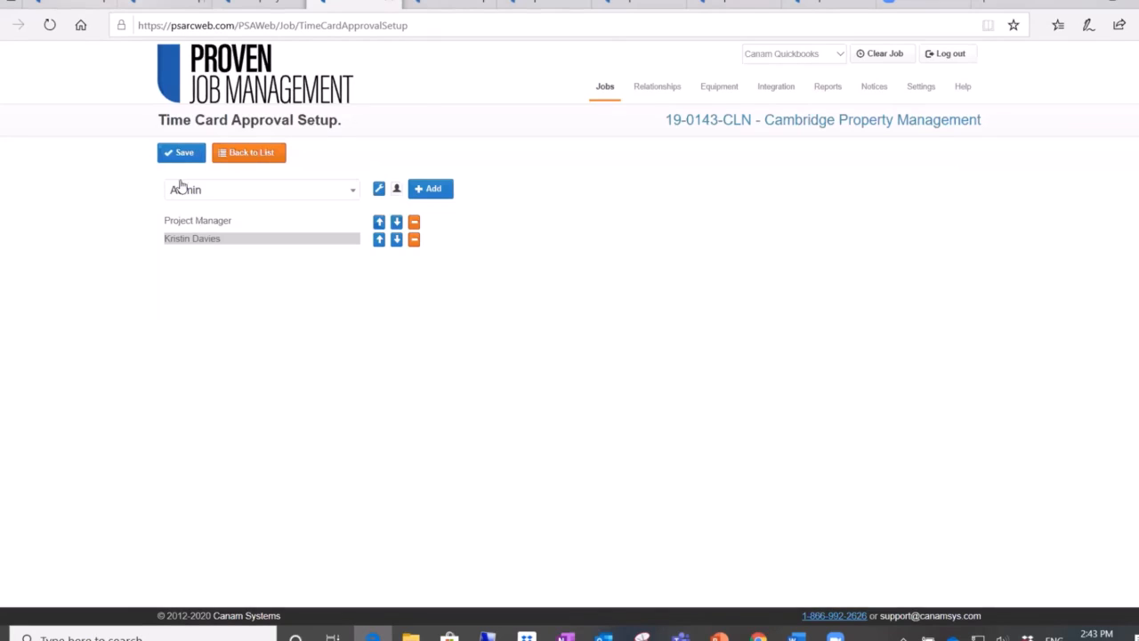
# Check the available approver choices in Time Card Approval and return to the Time Card Approval Setup.
pyautogui.click(165, 2)
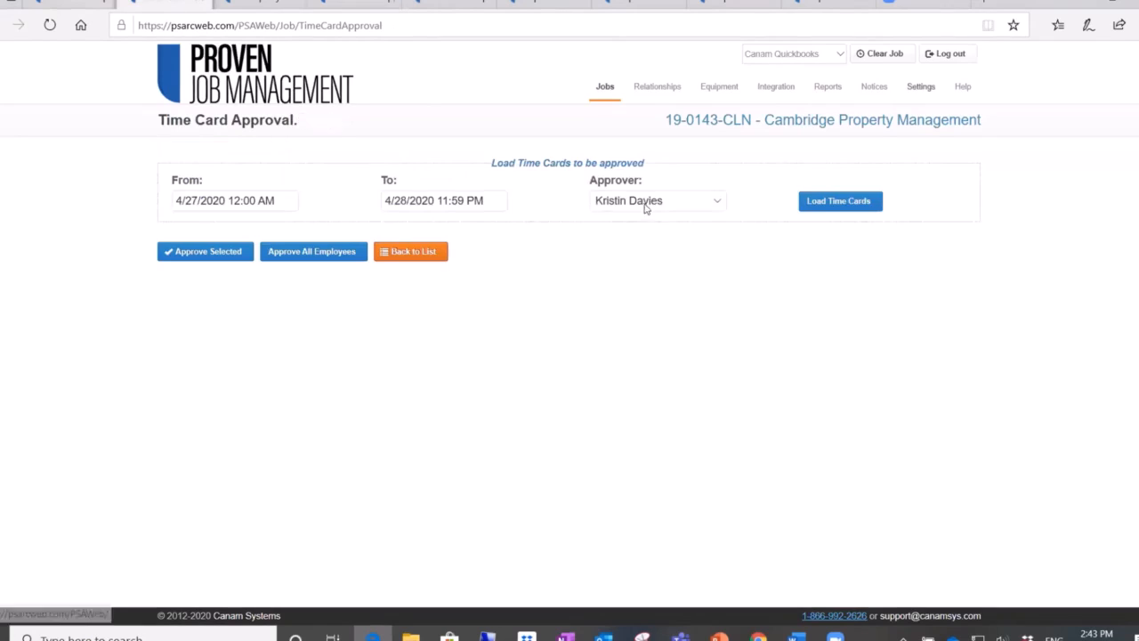
pyautogui.click(716, 203)
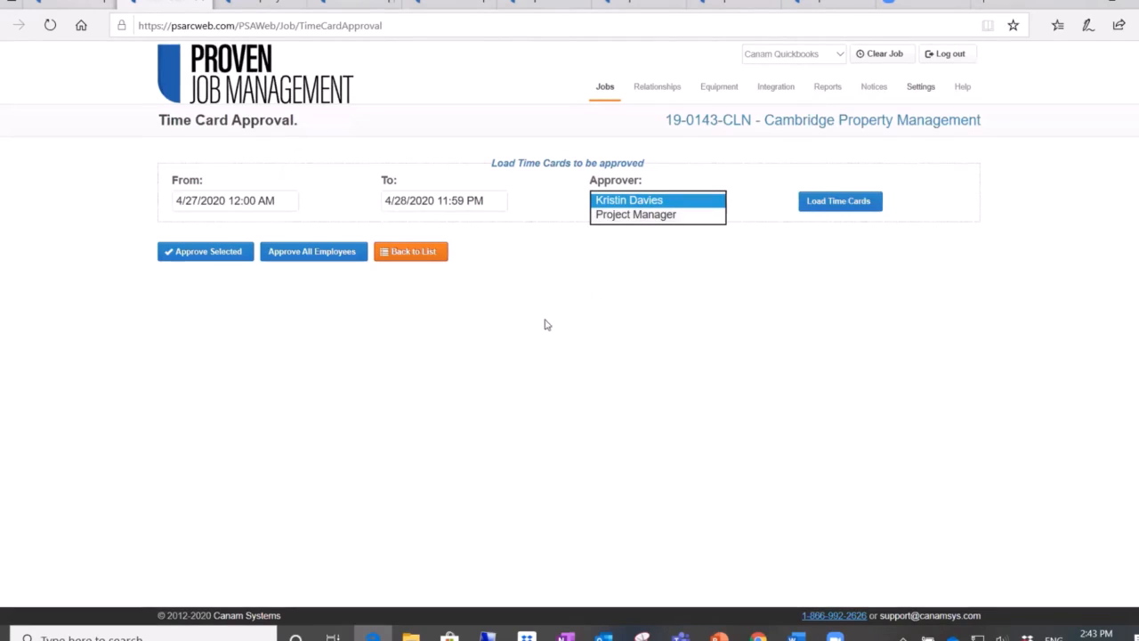
pyautogui.click(344, 4)
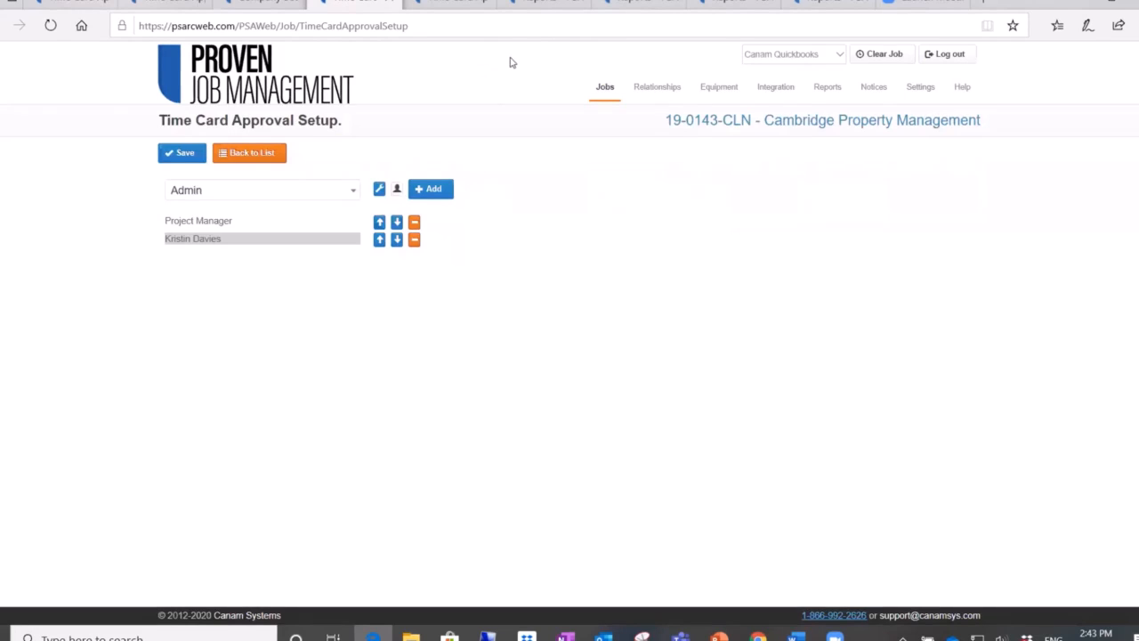
# Look over the list of time reports, view the Time Card Approval report and check its preview parameters.
pyautogui.click(525, 3)
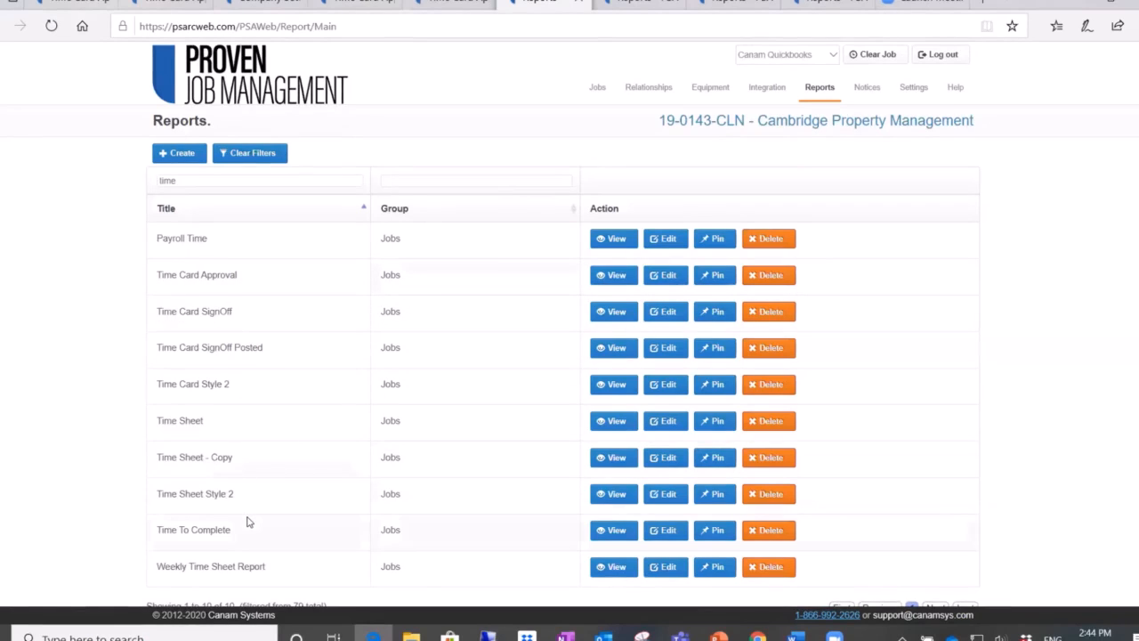
pyautogui.moveTo(830, 89)
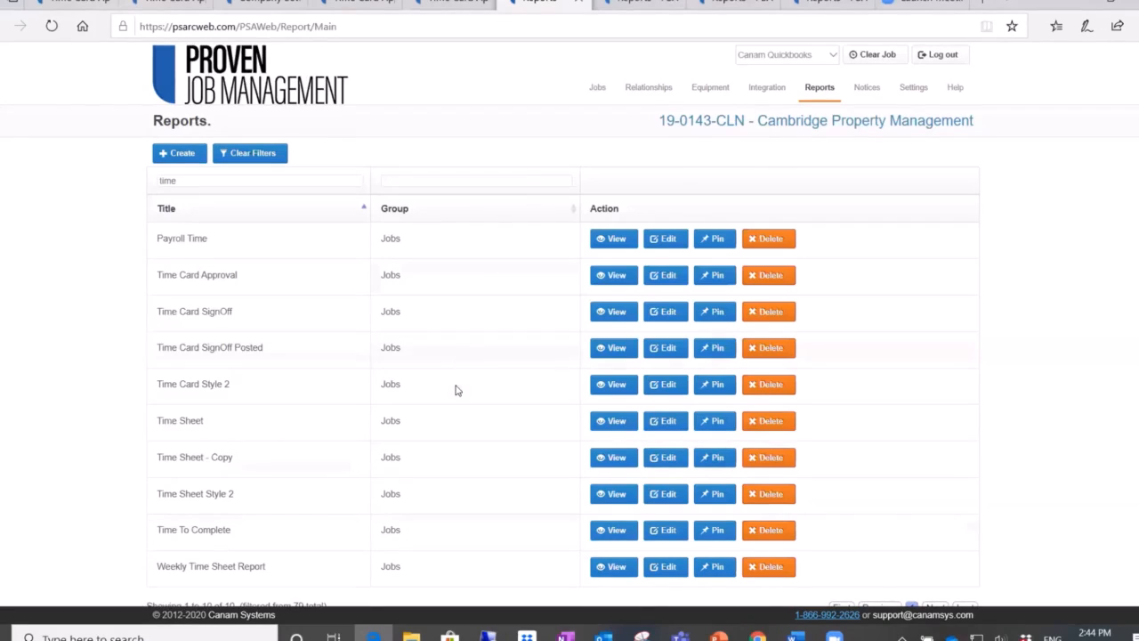
pyautogui.click(636, 5)
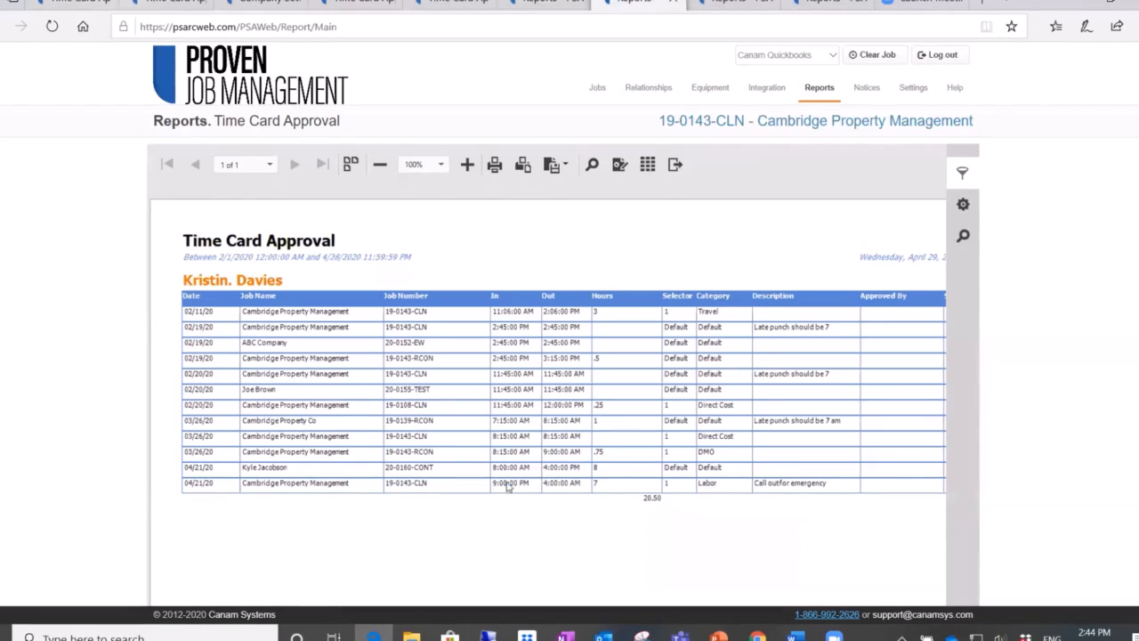
pyautogui.click(963, 152)
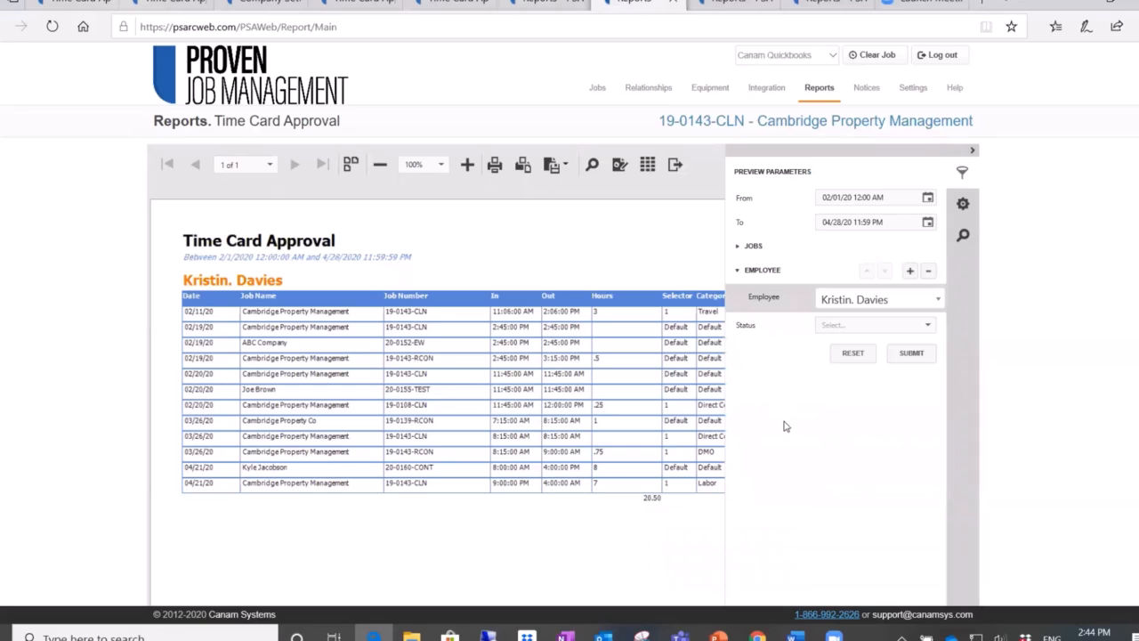
pyautogui.click(977, 150)
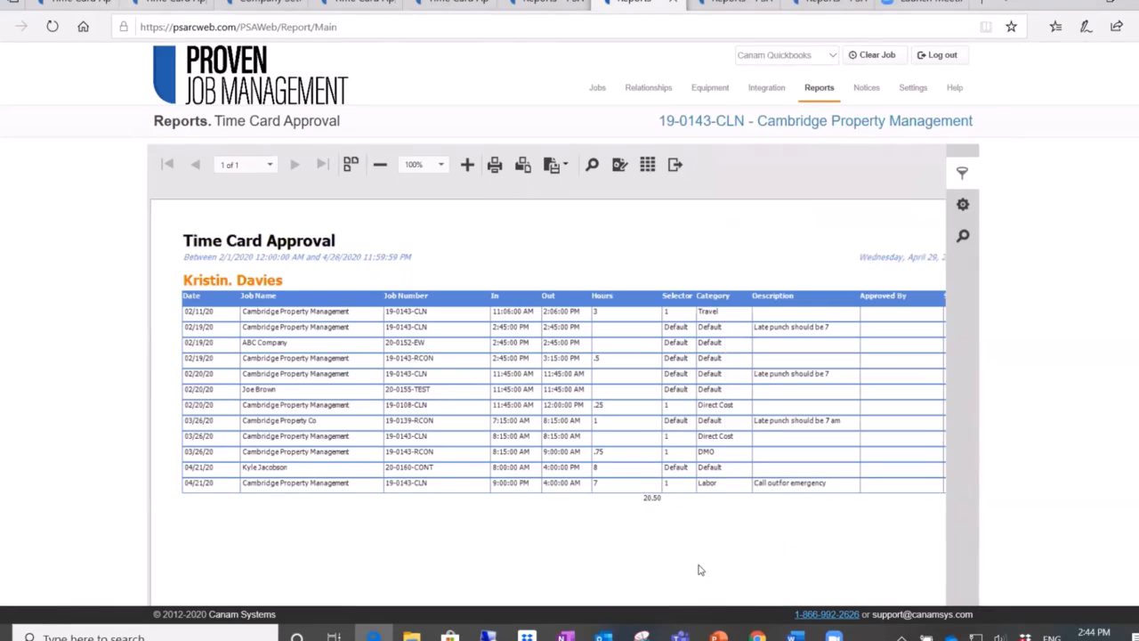
# Examine the Approved By and Status columns at the far end of the Time Card Approval report.
pyautogui.scroll(-2, 697, 574)
pyautogui.scroll(-1, 659, 596)
pyautogui.moveTo(667, 599); pyautogui.dragTo(749, 609)
pyautogui.scroll(1, 710, 493)
pyautogui.scroll(1, 709, 494)
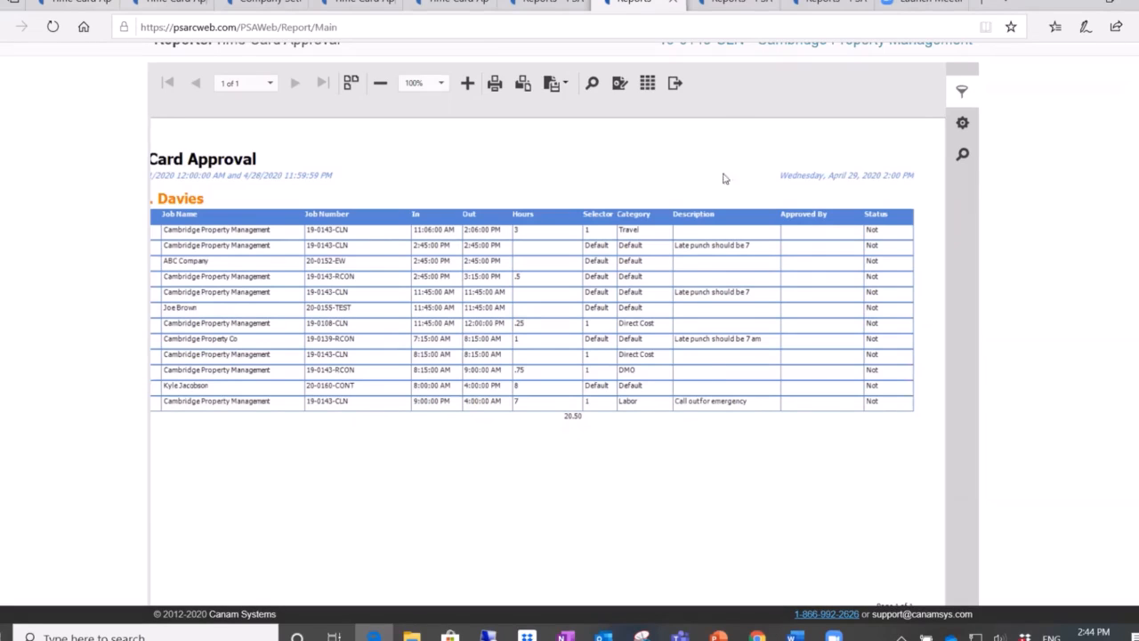
# View the already generated Time Sheet Style 2 report, followed by the Time Card SignOff report.
pyautogui.click(713, 4)
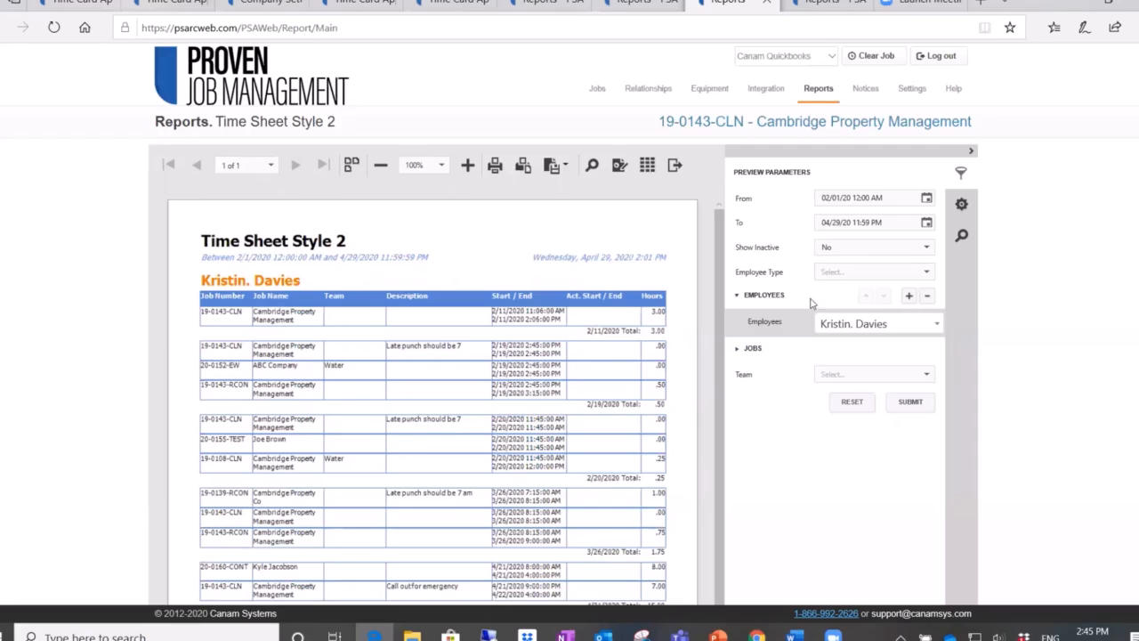
pyautogui.click(811, 7)
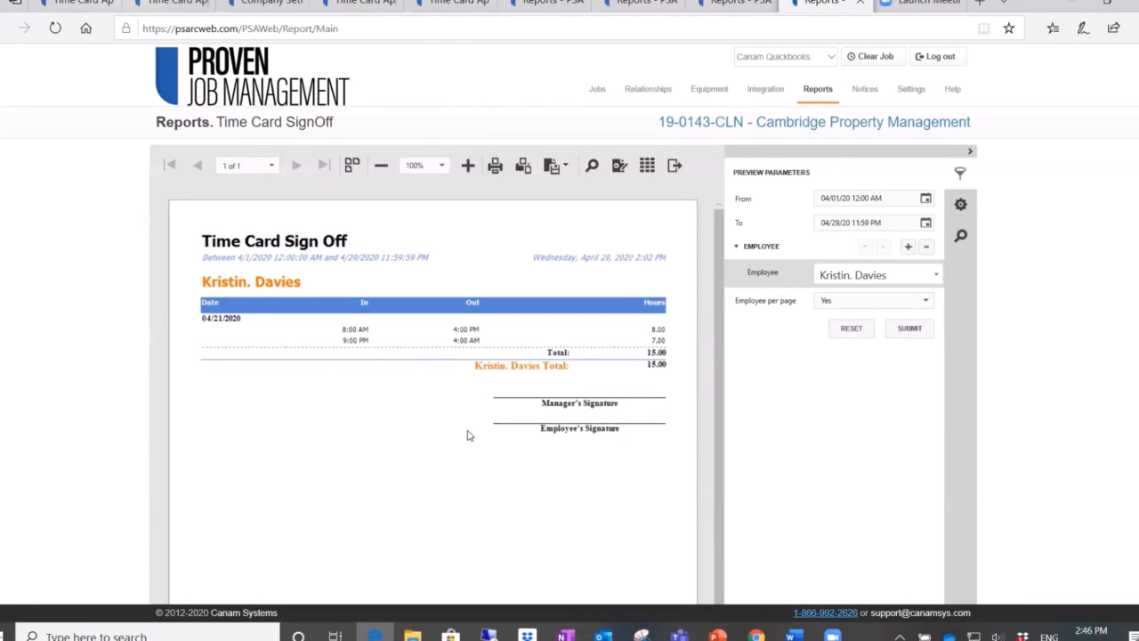
# Switch to the PowerPoint slide show and advance past Best Practices to the "What's Coming for 2020" slide.
pyautogui.hotkey('alt', 'Tab')
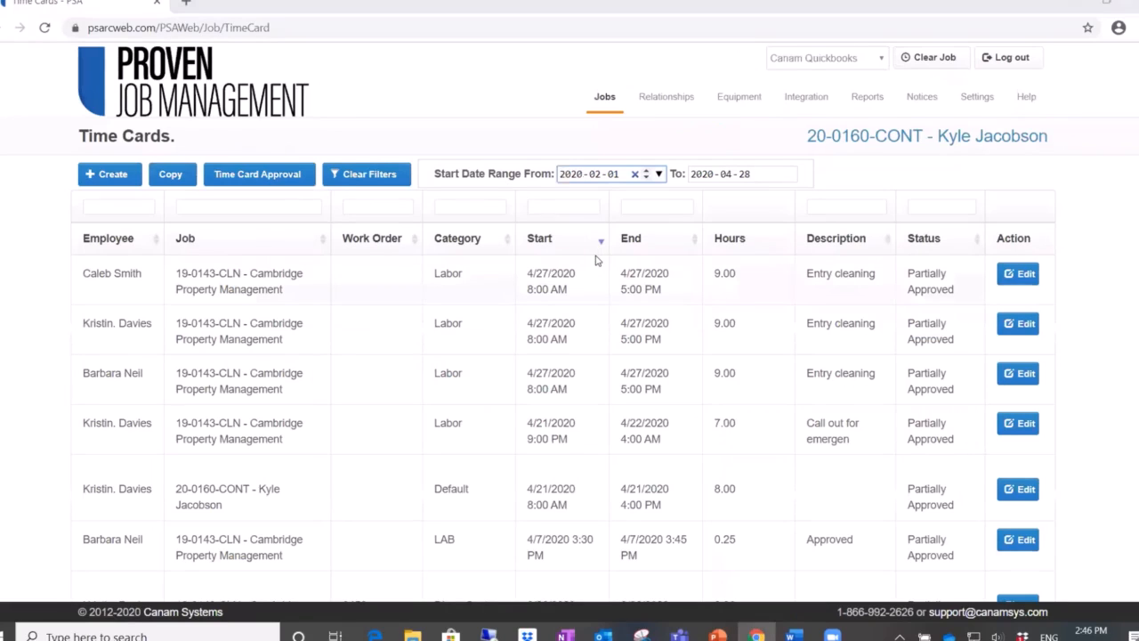
pyautogui.hotkey('alt', 'Tab')
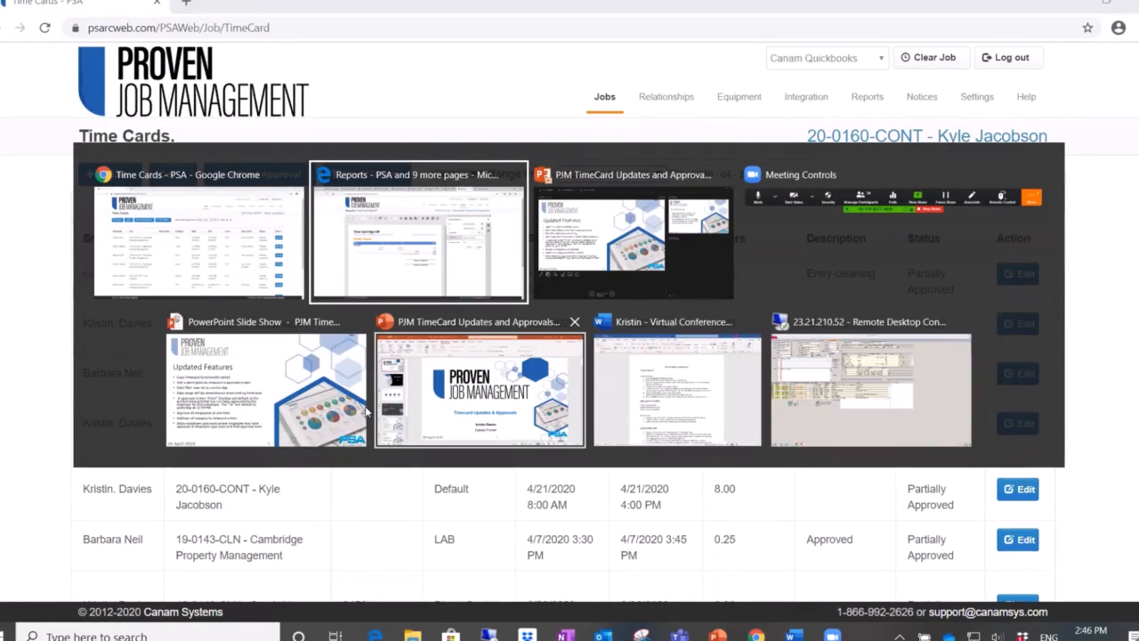
pyautogui.click(253, 401)
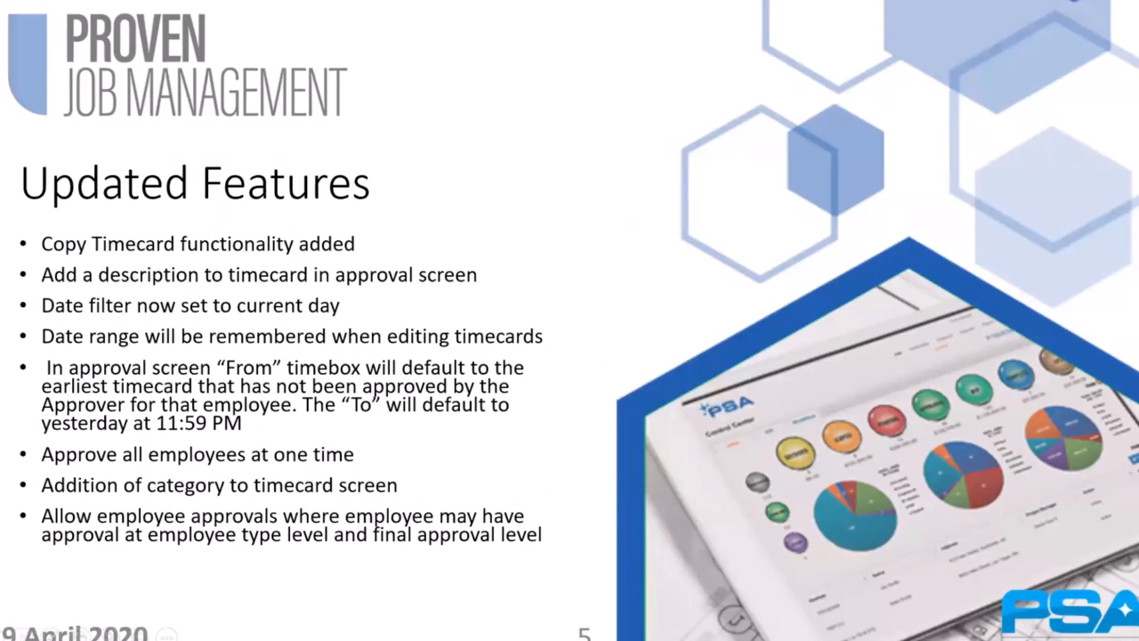
pyautogui.press('Right')
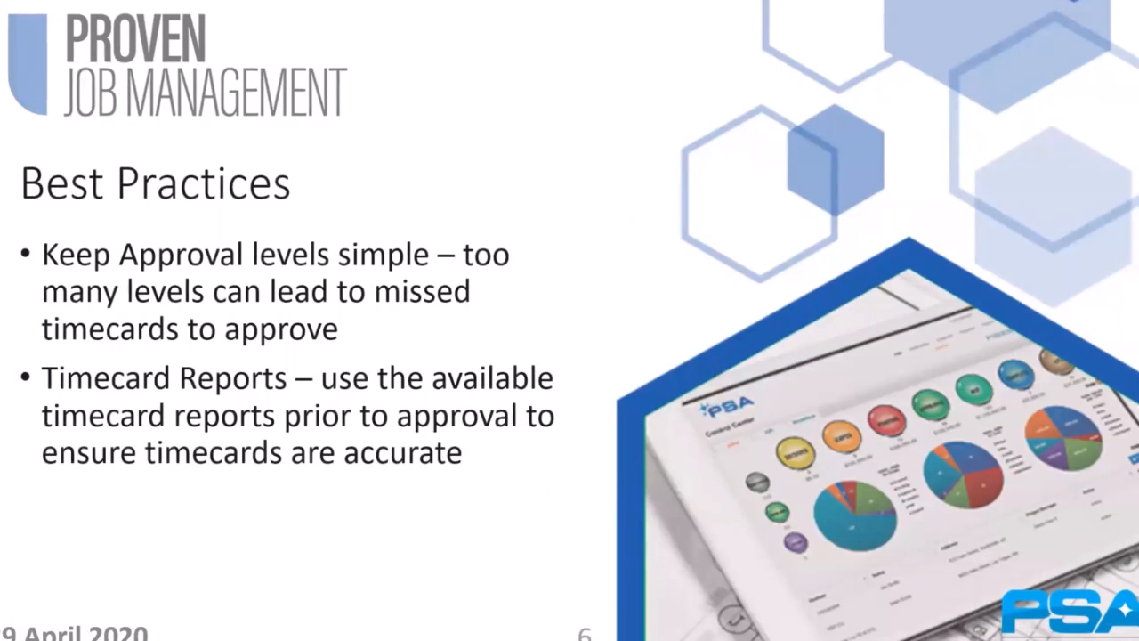
pyautogui.press('Right')
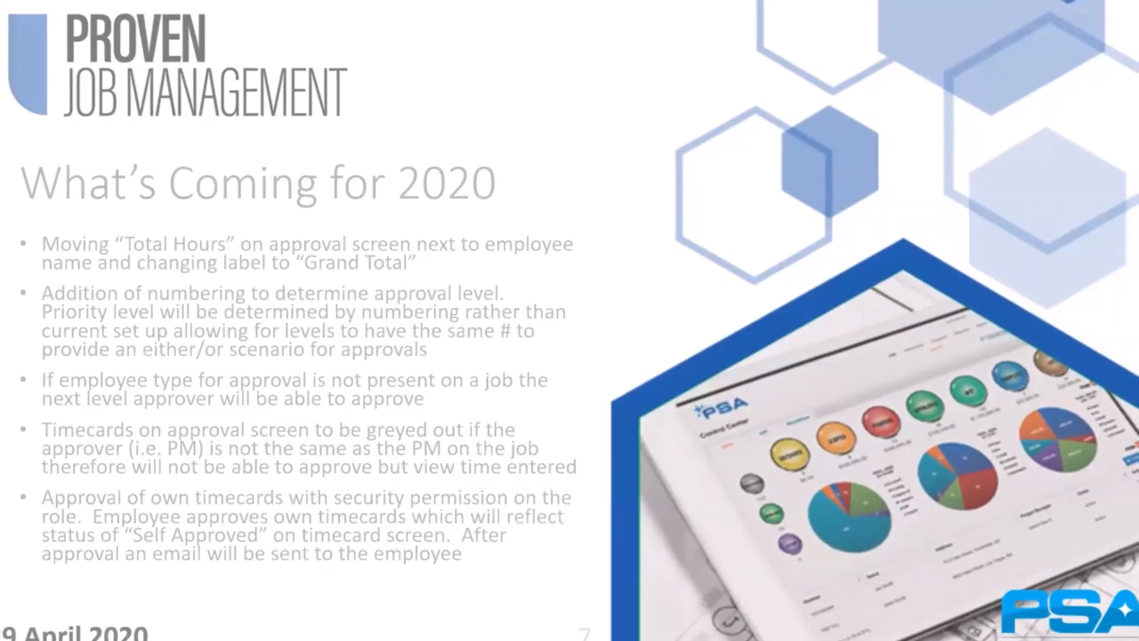